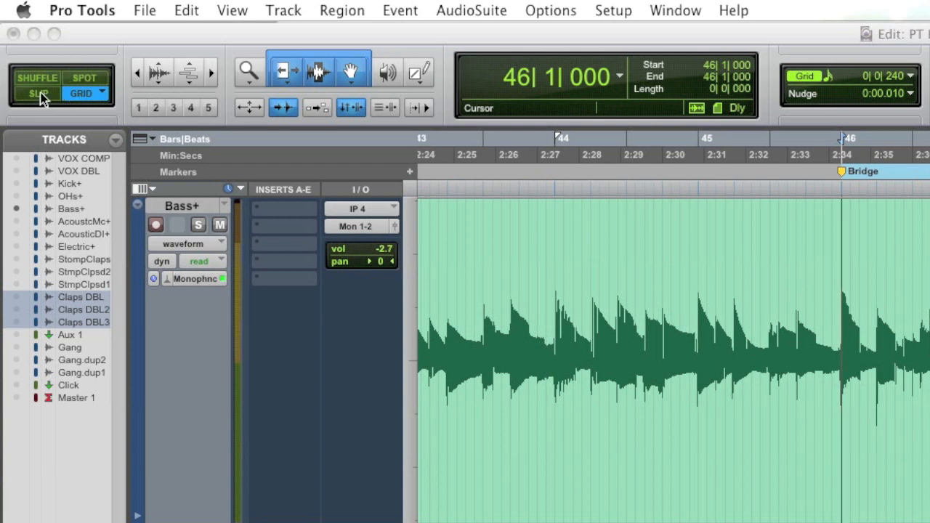
Switch to Slip mode and make a free selection on the bass track from 45|4|212 to just past the Bridge marker
left_click(81, 117)
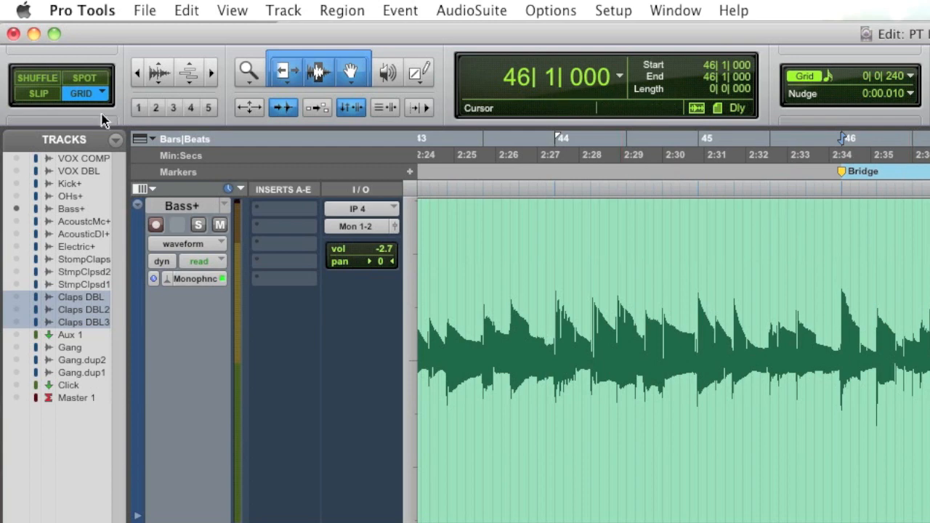
left_click(48, 96)
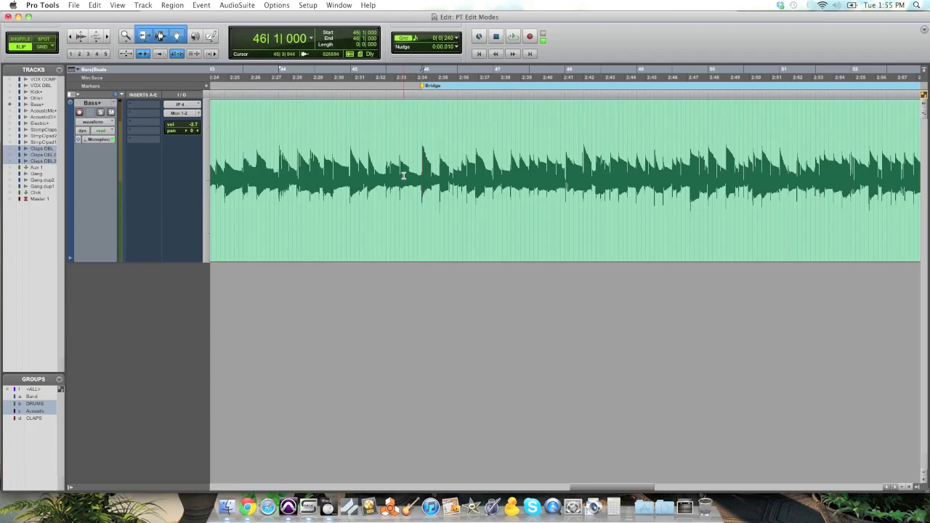
key("t")
key("t")
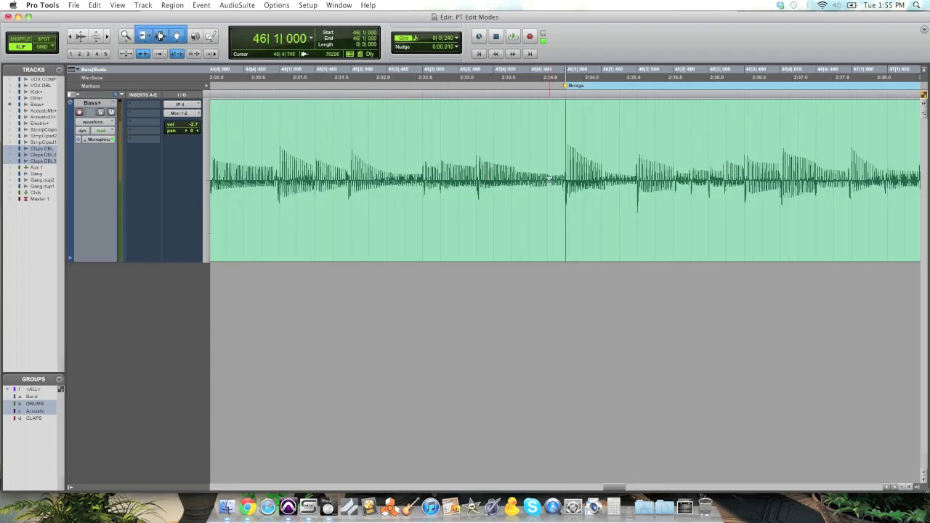
scroll(549, 181, "right", 1)
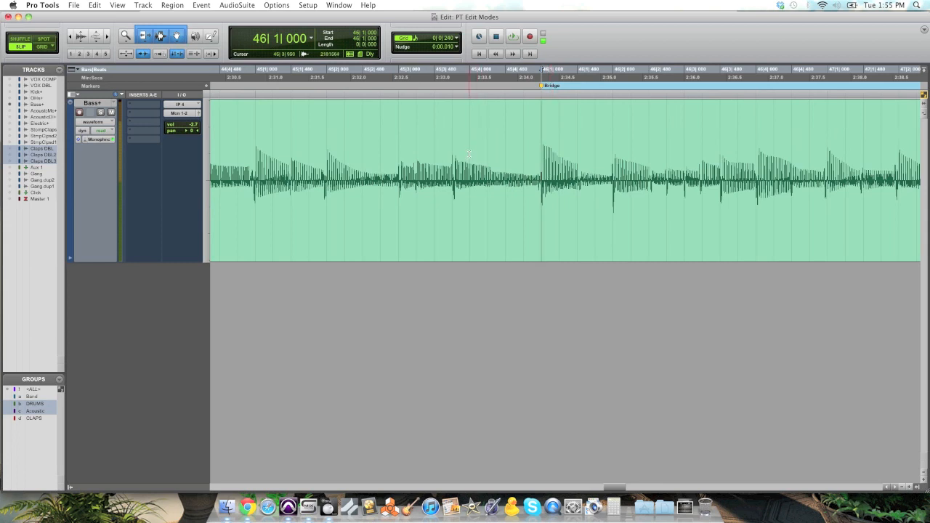
left_click_drag(457, 156, 485, 151)
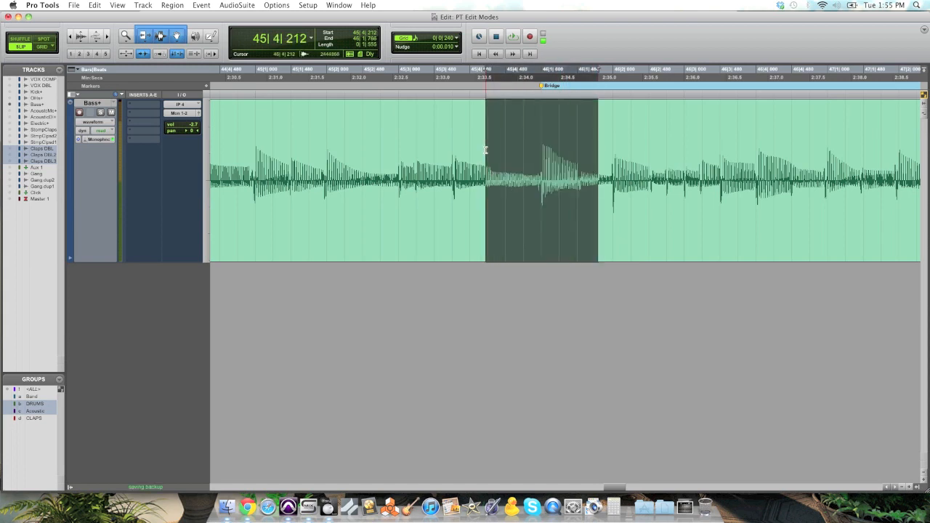
Try to shift the selected bass section slightly earlier, undo it, and place the cursor freely just before the Bridge marker
left_click_drag(540, 228, 521, 219)
key("super+z")
key("super+z")
key("super+z")
left_click(524, 155)
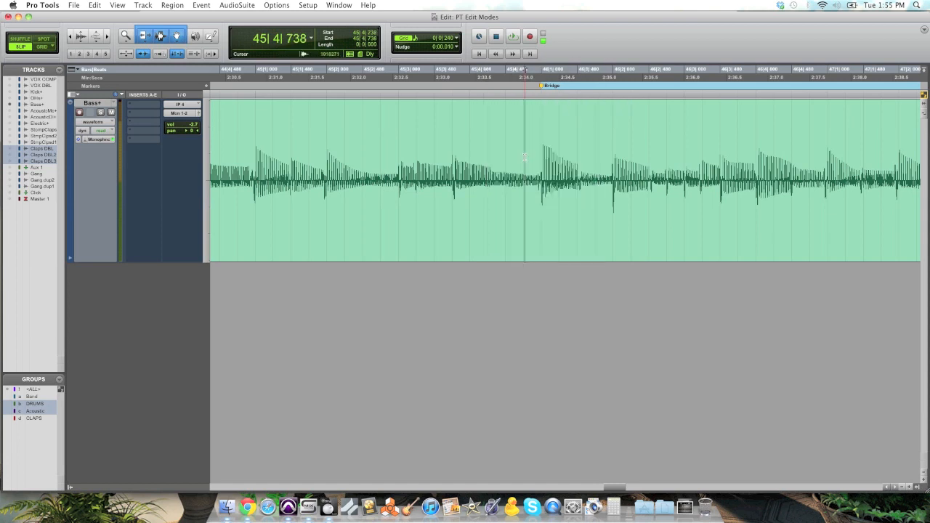
left_click_drag(541, 157, 565, 156)
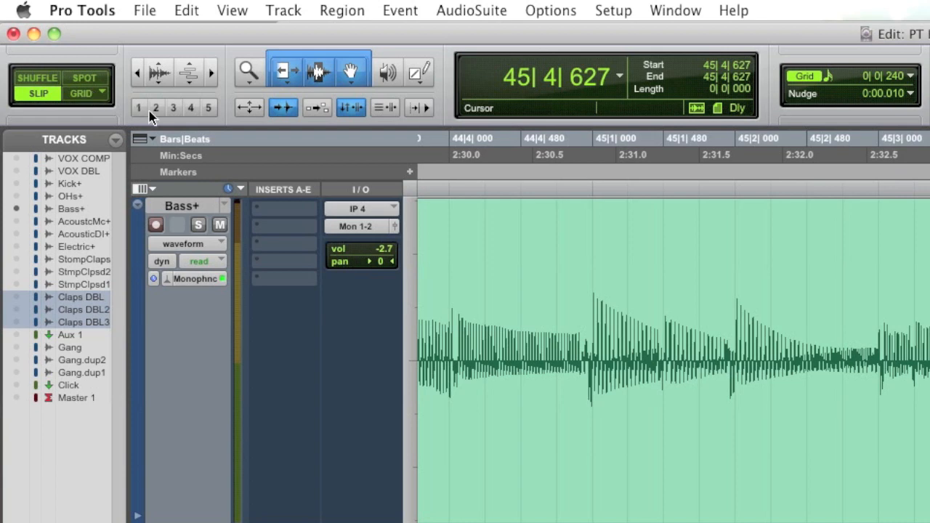
Switch to Grid mode and select the beat from 46|1|000 to 46|2|000 on the bass track
left_click(84, 100)
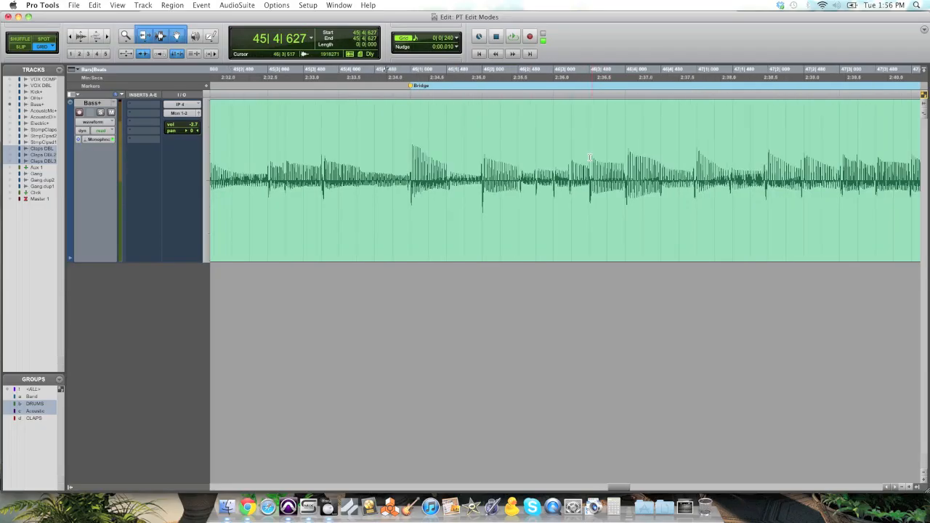
left_click(411, 153)
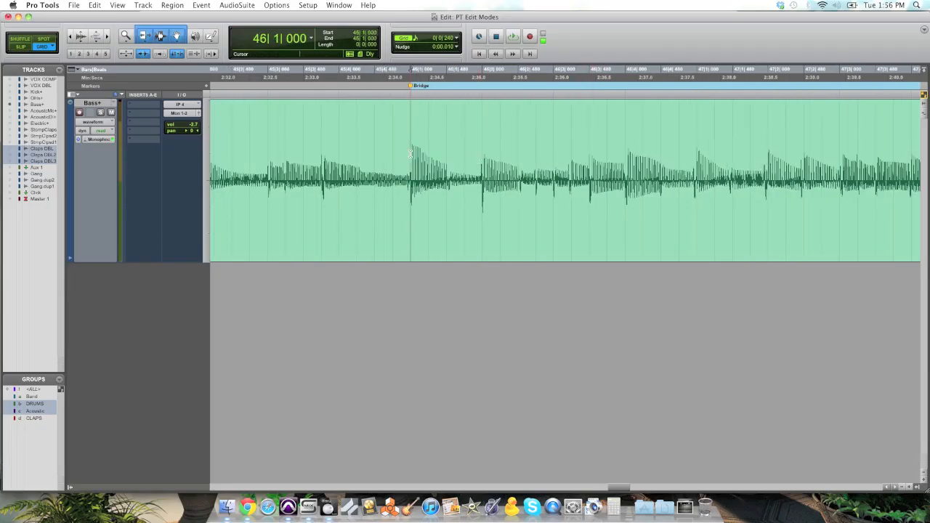
mouse_move(411, 154)
left_mouse_down()
mouse_move(440, 153)
mouse_move(345, 150)
mouse_move(479, 151)
mouse_move(410, 150)
left_mouse_up()
left_click(480, 151)
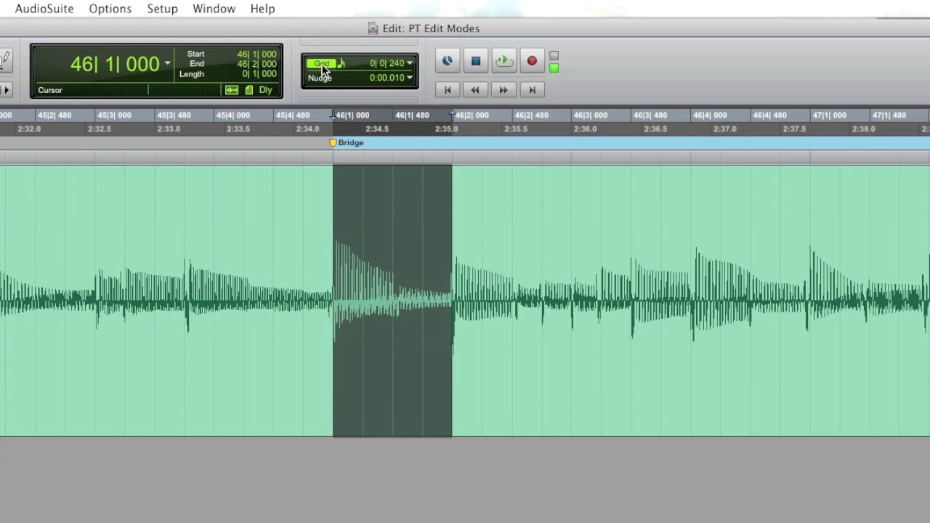
Hide the grid lines and select the bass audio from 46|1|000 to 46|1|720
left_click(322, 65)
left_click_drag(362, 218, 422, 222)
left_click(342, 215, "shift")
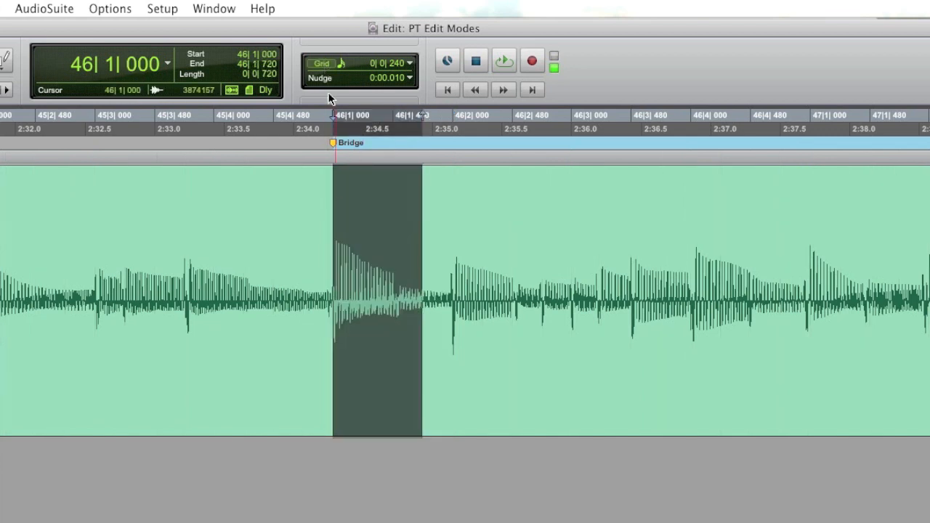
Show the grid lines again and set the grid scale to Bars|Beats
left_click(326, 66)
left_click(327, 66)
left_click(327, 65)
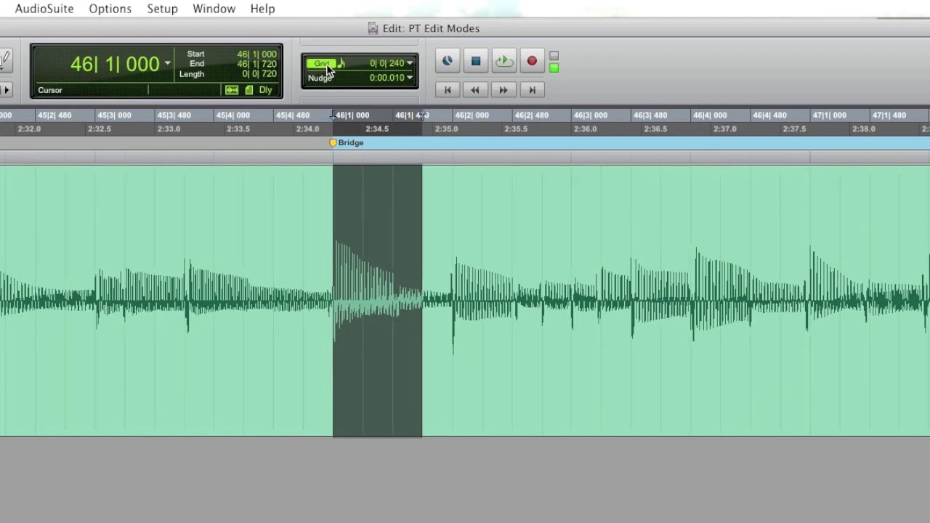
left_click(407, 64)
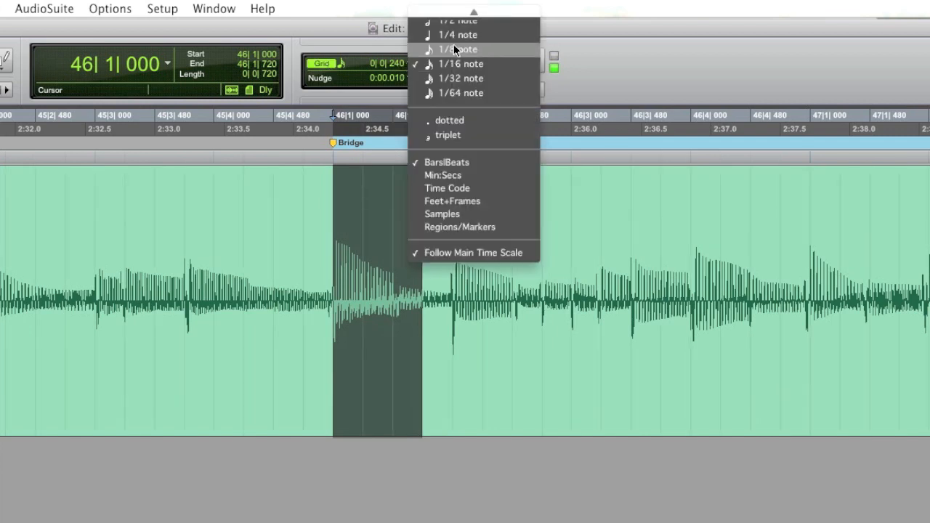
mouse_move(473, 13)
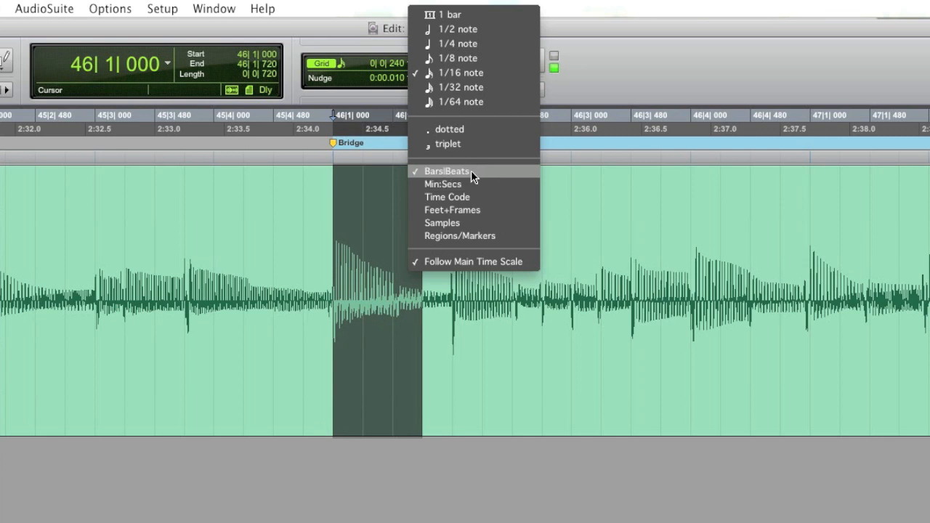
left_click(470, 170)
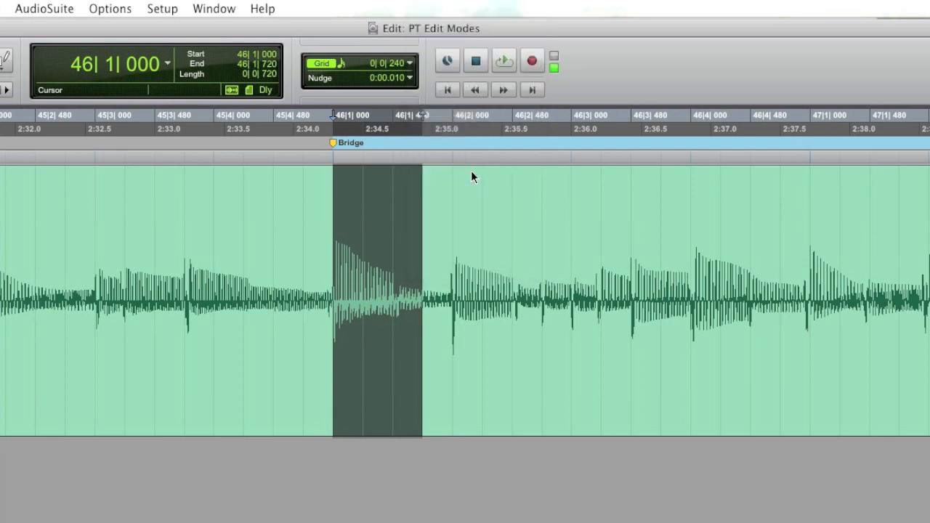
Set the grid value to 1 bar and select bar 46 on the bass track
left_click(407, 64)
left_click(446, 13)
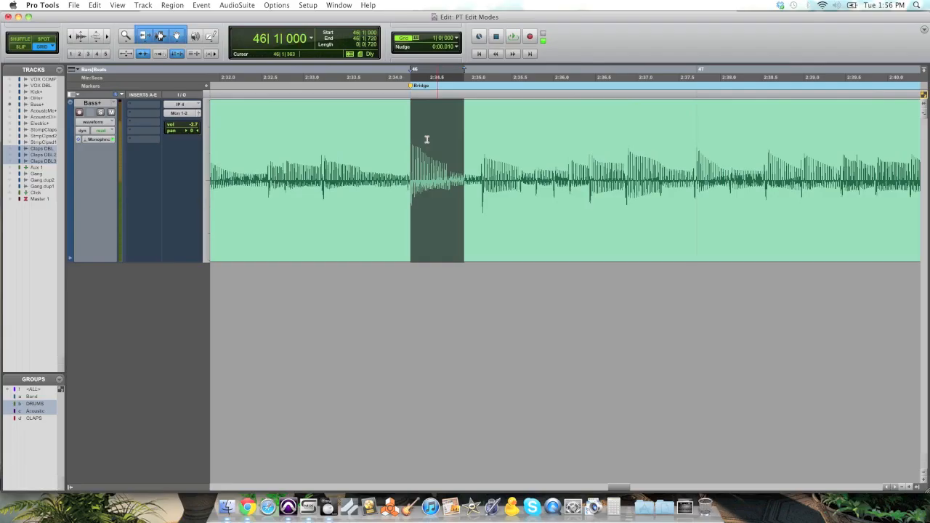
left_click_drag(414, 139, 623, 139)
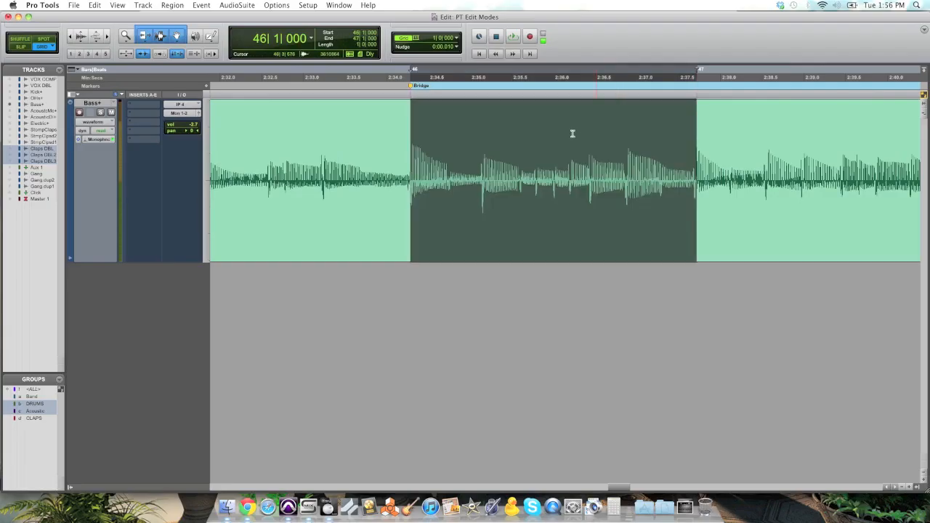
Make bar-snapped selections on the bass track, selecting bar 46, the preceding bar 45, and bar 46 again
key("super+bracketleft")
key("super+bracketleft")
left_click(529, 132)
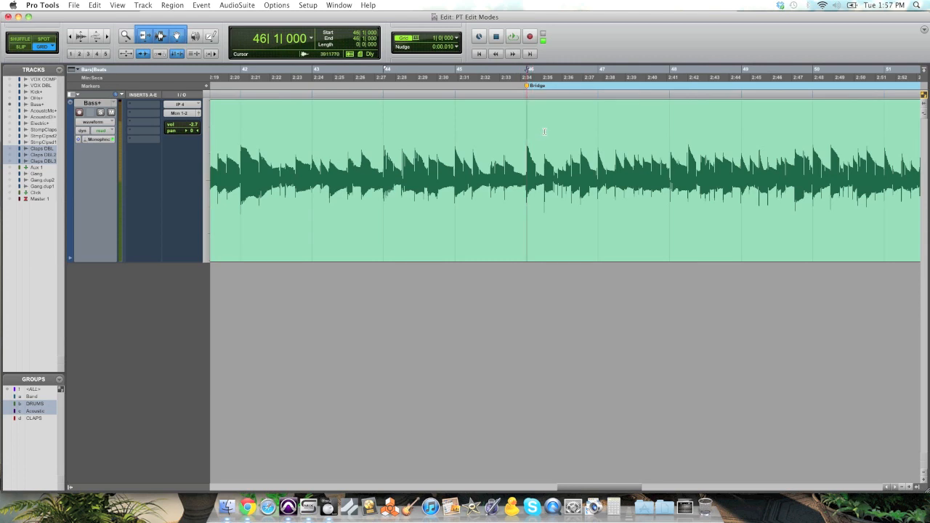
left_click(567, 131, "shift")
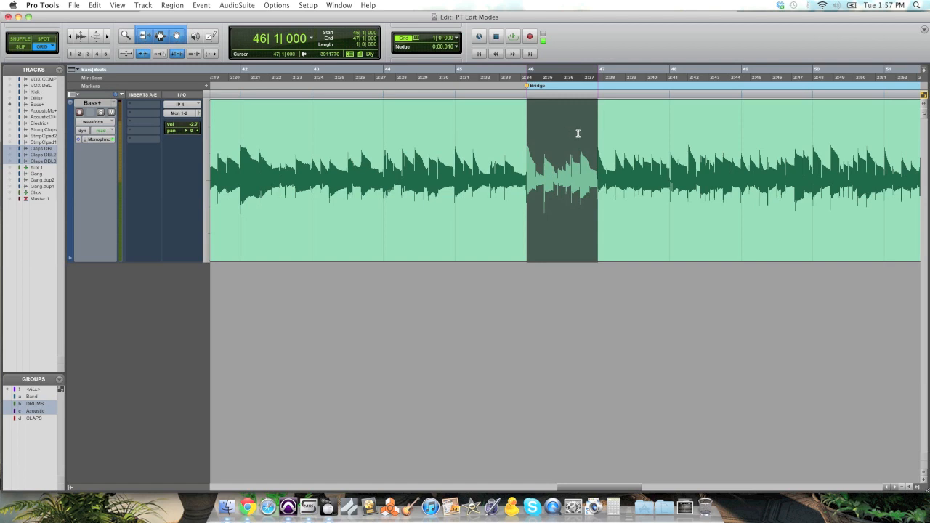
left_click_drag(531, 132, 474, 135)
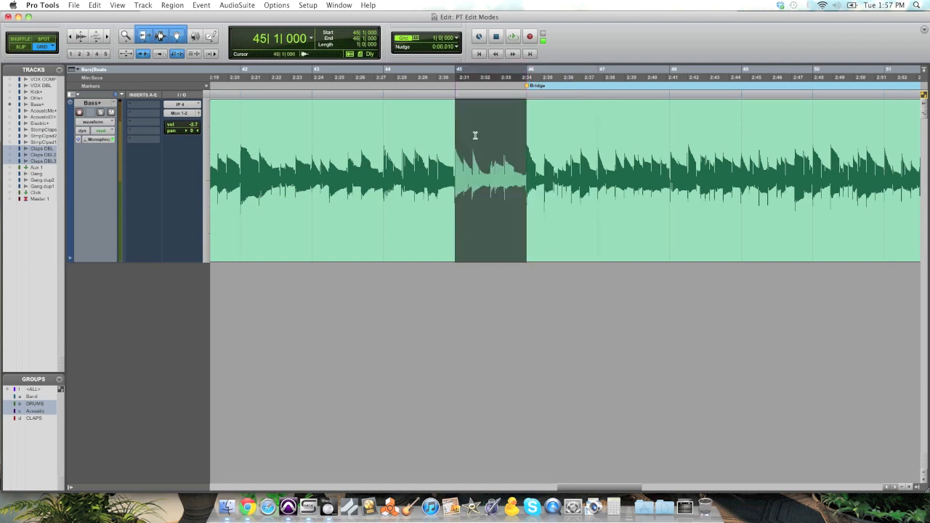
left_click_drag(407, 136, 581, 138)
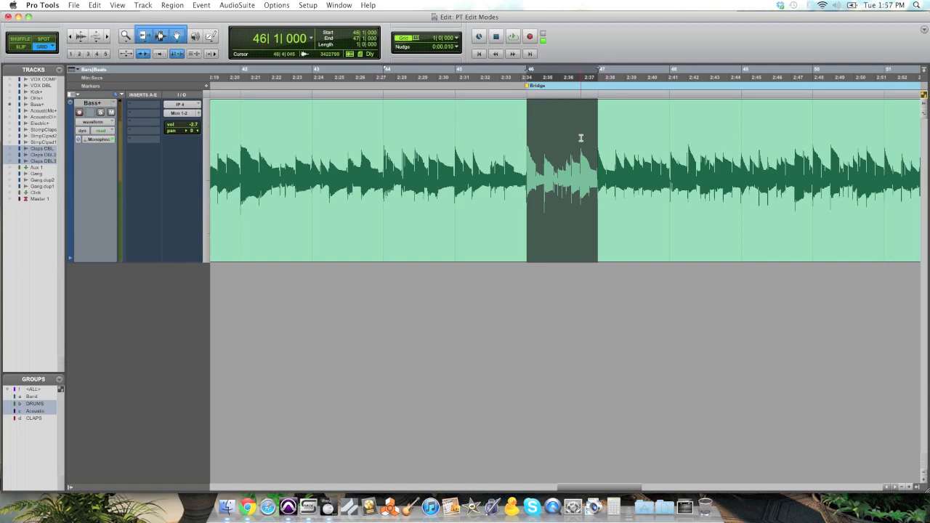
Delete the bass audio from 43|1|000 to 49|1|000, try a paste at bar 35, and undo the edits
key("r")
key("r")
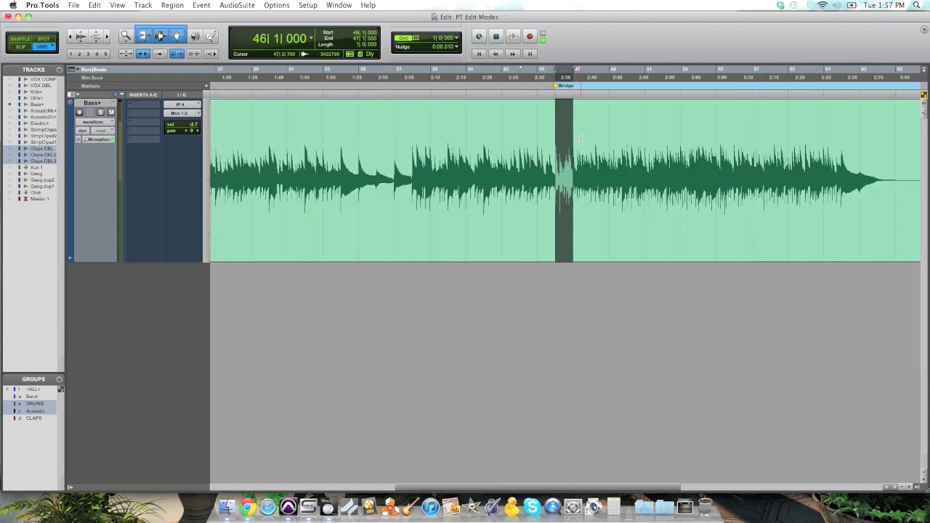
left_click(573, 138)
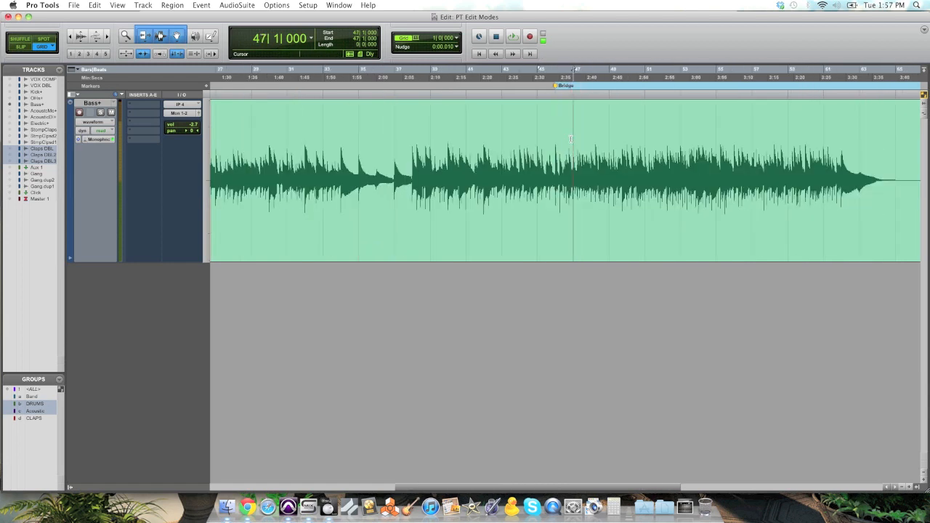
left_click_drag(504, 145, 608, 142)
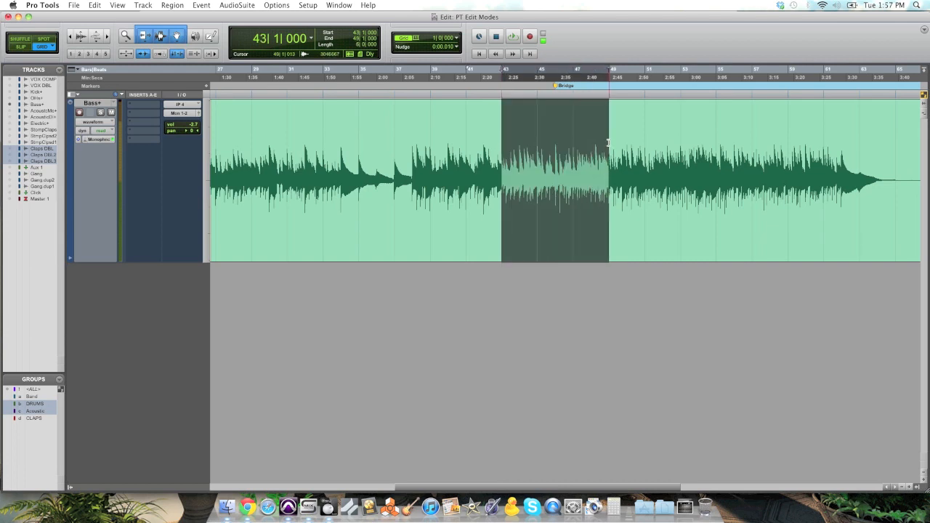
key("Delete")
left_click(380, 152)
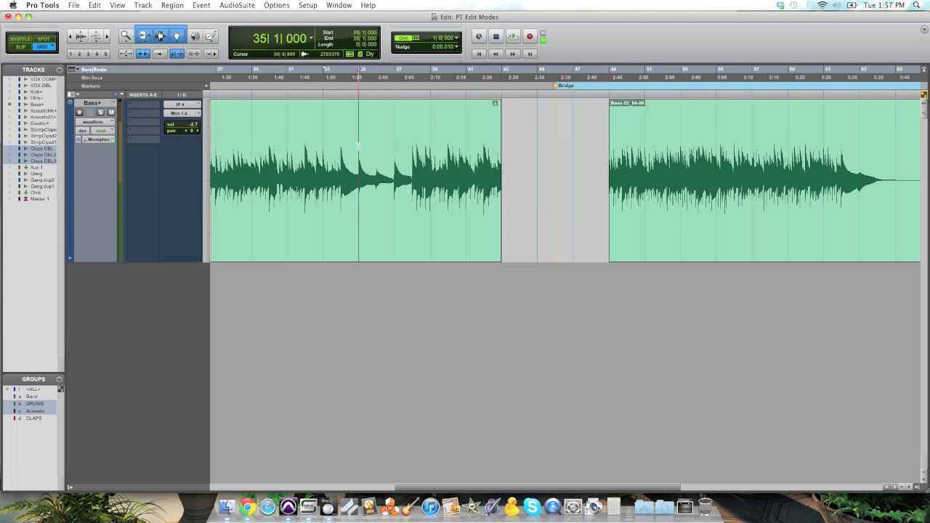
key("super+v")
key("super+z")
key("super+z")
Place the cursor at 47|1|000 on the bass track and set the grid value to 1/64 note in Bars|Beats
left_click(539, 138)
left_click(574, 133)
key("super+bracketright")
key("super+bracketright")
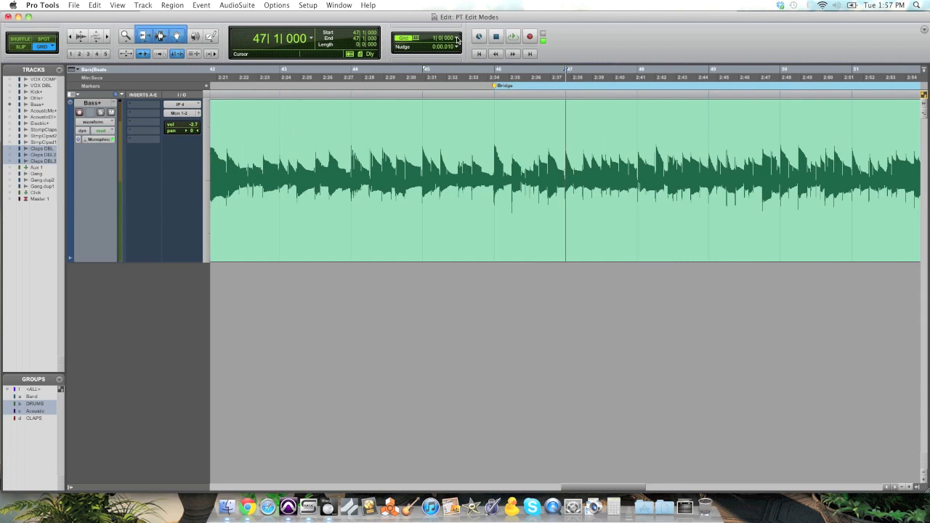
left_click(458, 37)
left_click(481, 81)
left_click(458, 37)
left_click(460, 48)
Select the short stretch of bass audio from 46|3|720 to 46|4|000 using the fine grid
left_click(547, 135)
key("super+bracketright")
key("super+bracketright")
left_click_drag(547, 134, 565, 134)
key("super+bracketleft")
key("super+bracketleft")
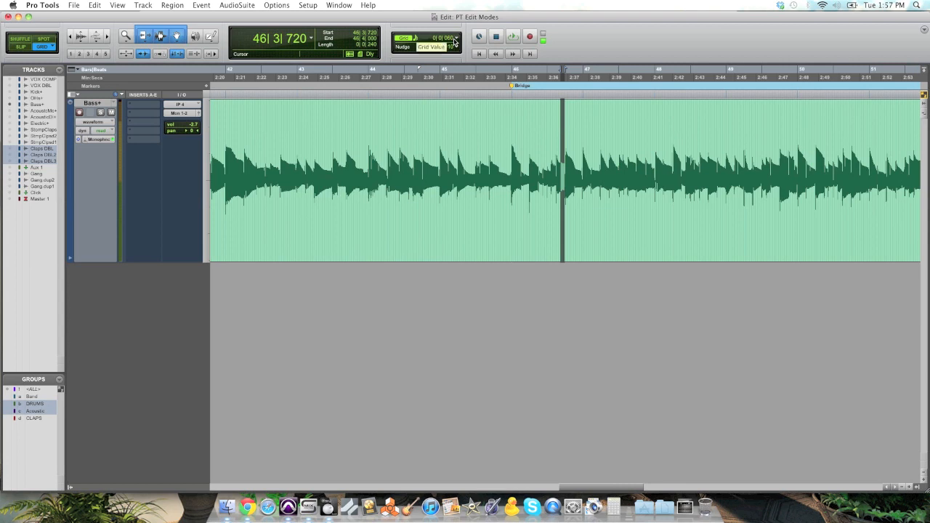
Place the cursor at the Bridge marker, 46|1|000, and examine the 1/64-note grid spacing around it
left_click(511, 128)
key("t")
key("t")
key("t")
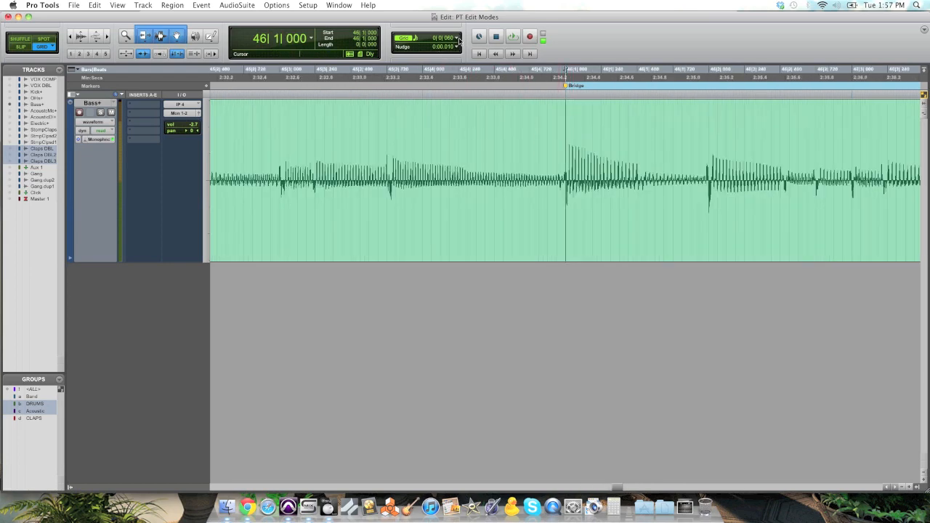
key("r")
key("r")
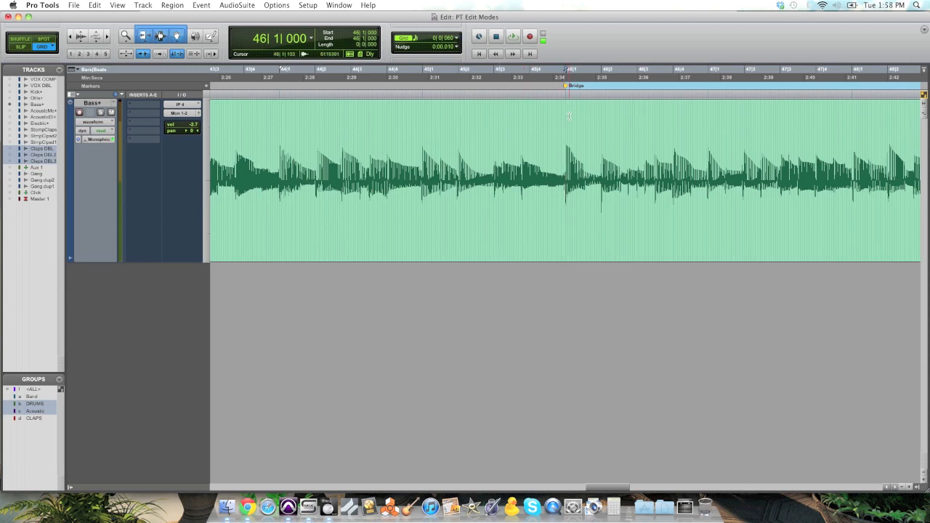
Set the grid value to 1/16 note and select the bass audio from 46|1|000 to 46|3|720
left_click(457, 38)
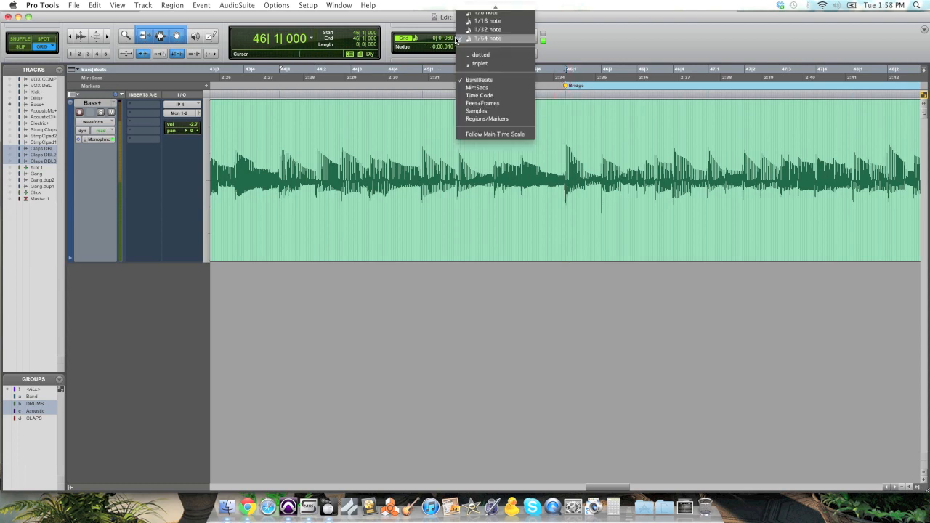
left_click(466, 21)
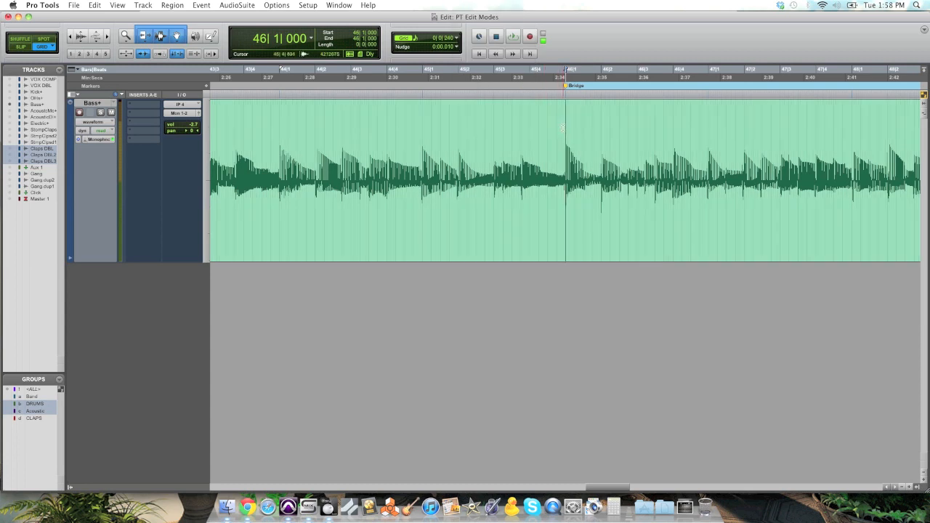
key("r")
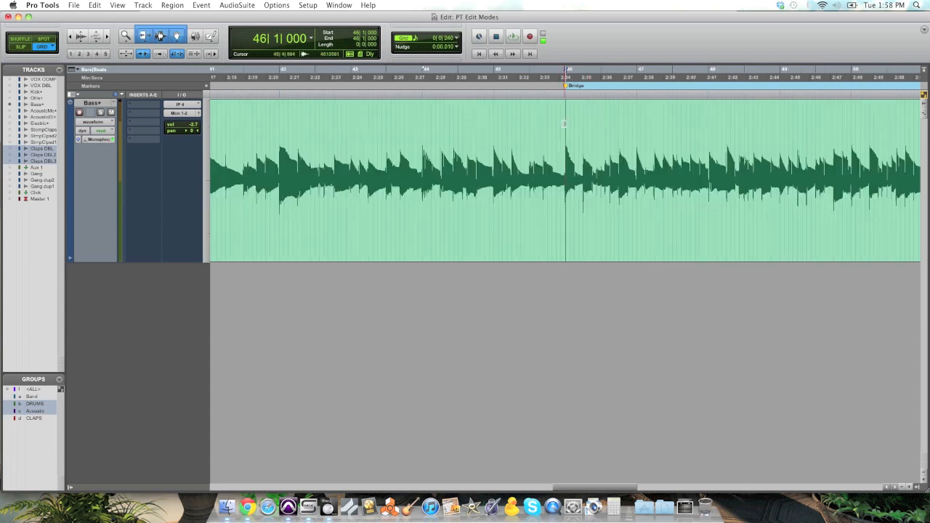
left_click_drag(564, 126, 614, 125)
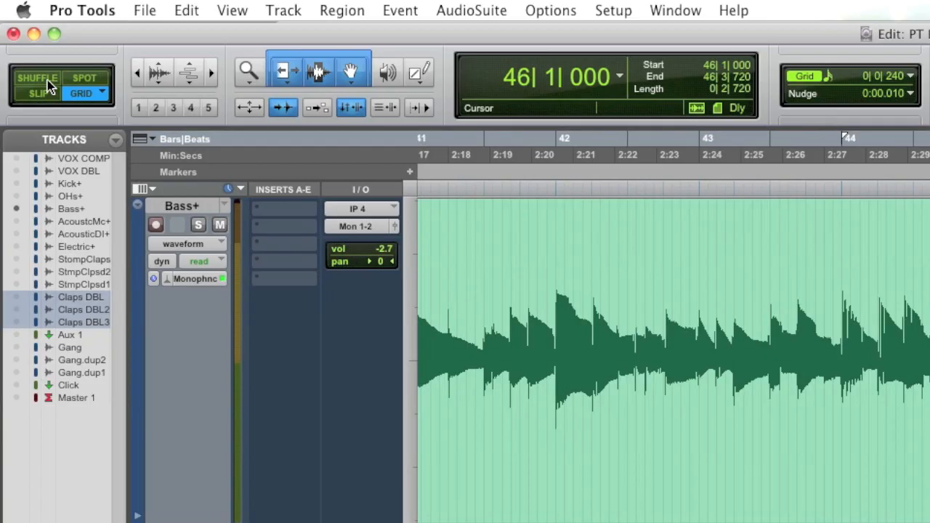
Alternate between Shuffle and Spot modes, ending in Spot mode, and place the cursor at 45|4|920 on the bass track
left_click(47, 80)
left_click(83, 78)
left_click(27, 78)
left_click(90, 76)
left_click(31, 76)
left_click(83, 77)
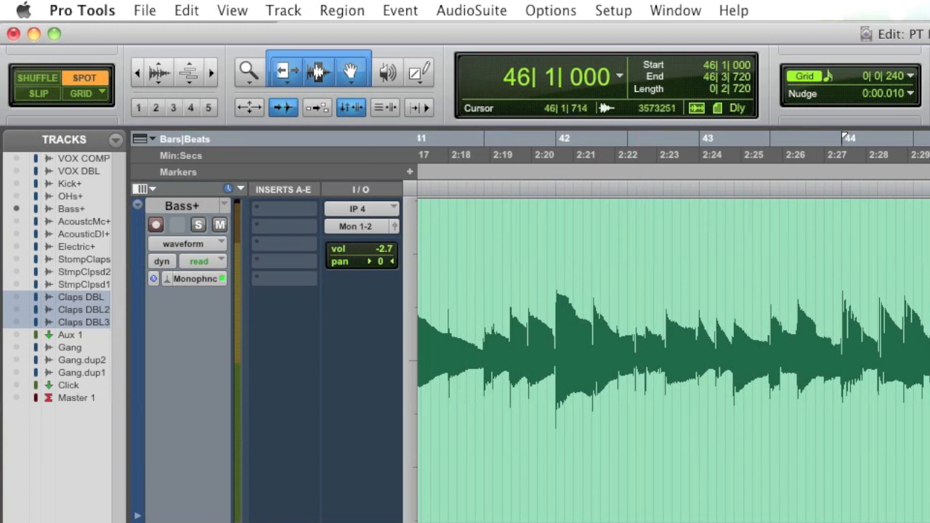
left_click(929, 279)
left_click(929, 279)
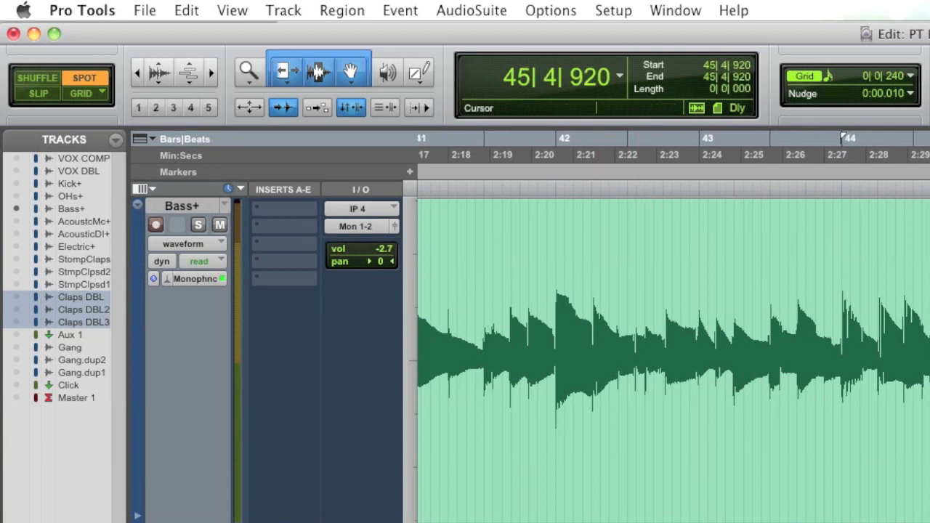
Place the cursor at 46|1|038, switch to Shuffle mode, and freely select the bass audio from 45|3|138 to 48|3|269
left_click(844, 280)
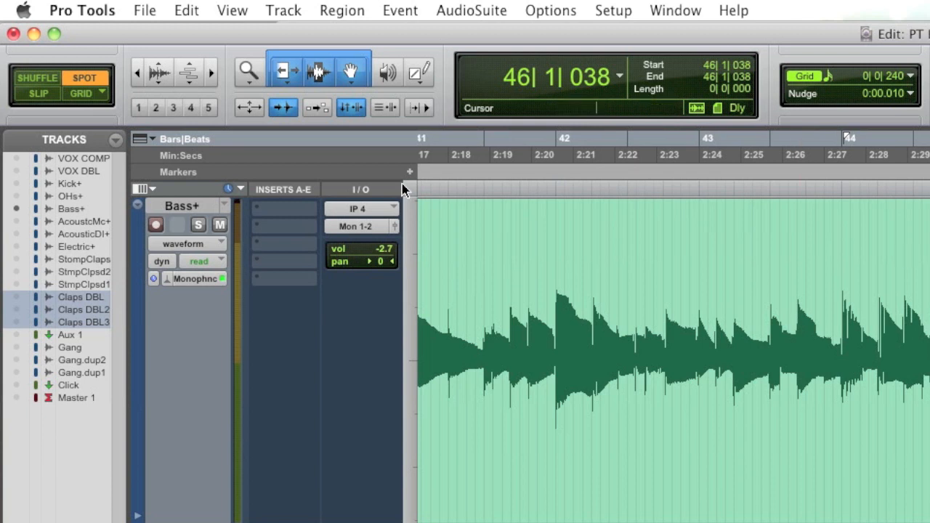
left_click(38, 77)
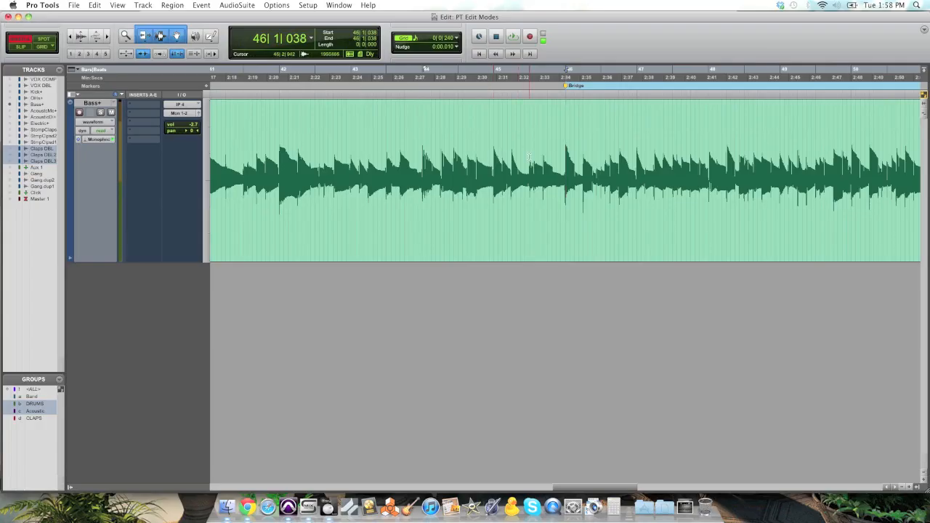
key("t")
key("t")
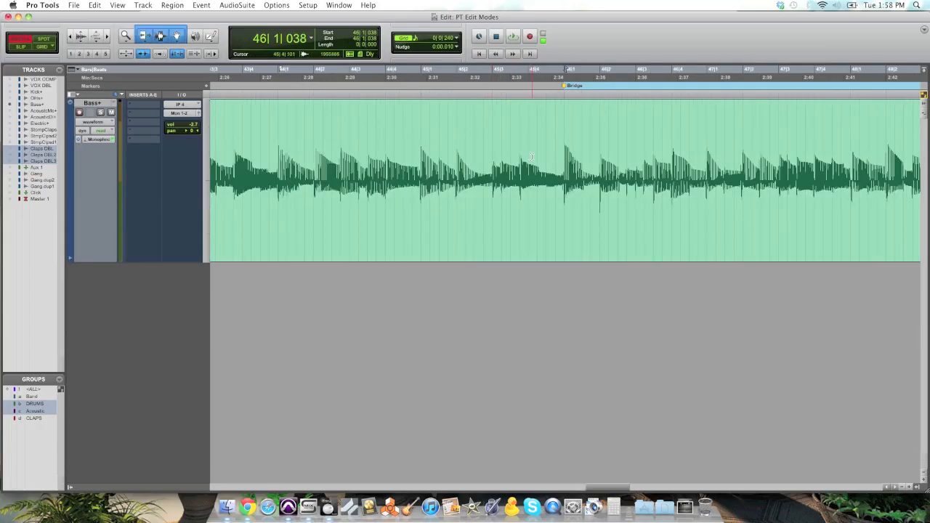
key("r")
key("r")
key("r")
key("r")
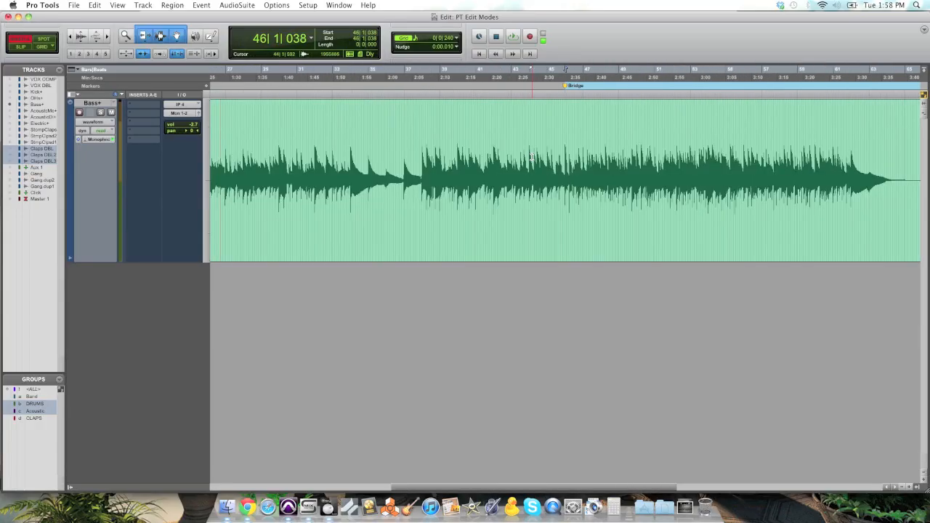
mouse_move(571, 153)
left_mouse_down()
mouse_move(610, 151)
mouse_move(556, 151)
left_mouse_up()
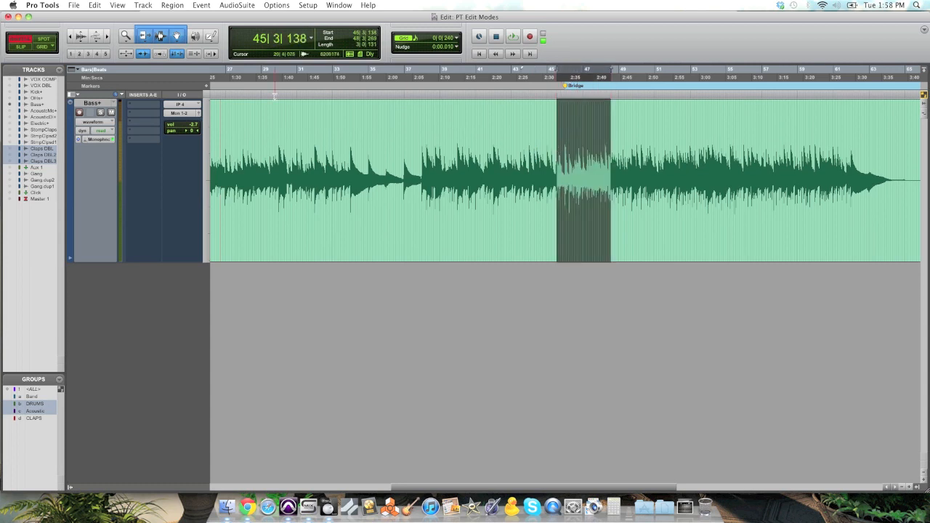
Switch to Grid mode and select one bar of bass audio from the Bridge marker, 46|1|000, to 47|1|000
left_click(41, 47)
left_click(573, 135)
key("super+bracketright")
key("super+bracketright")
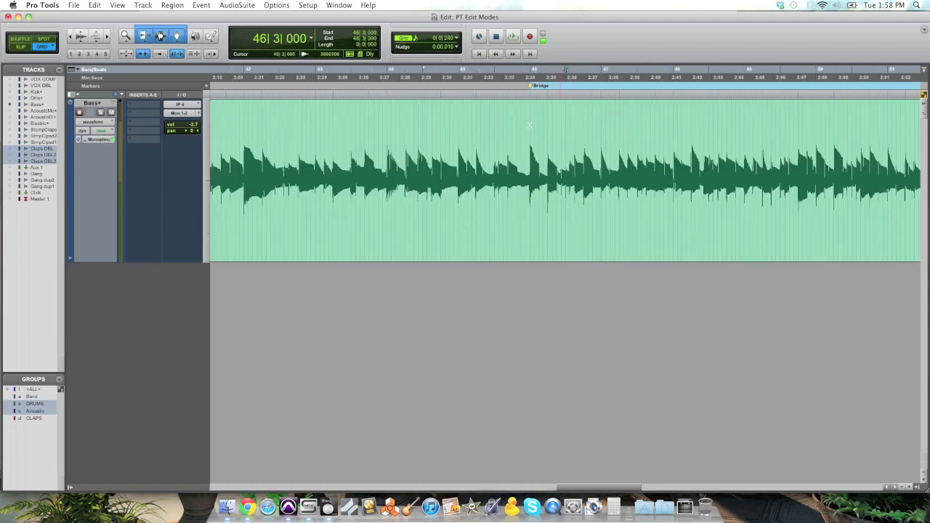
left_click_drag(529, 125, 601, 125)
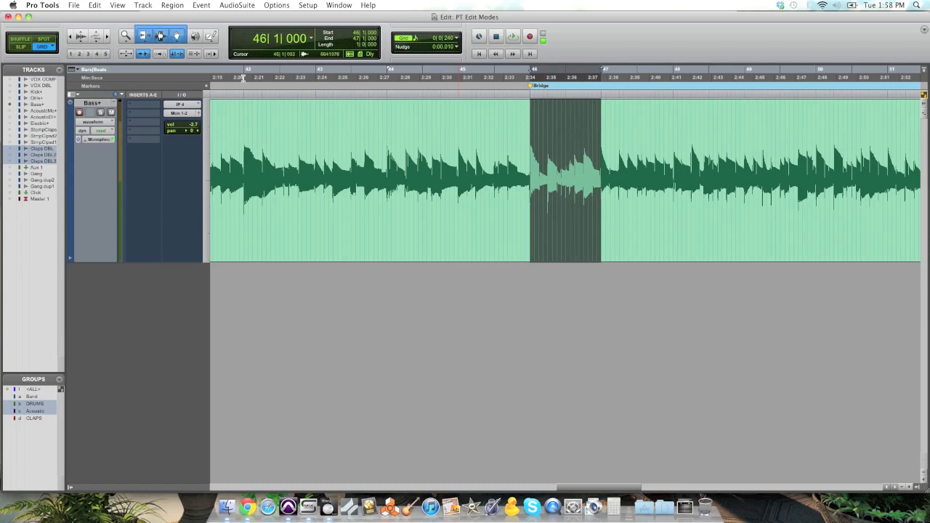
Return to Shuffle mode and place the cursor on the bass track shortly before the Bridge marker, at 45|3|346
left_click(23, 40)
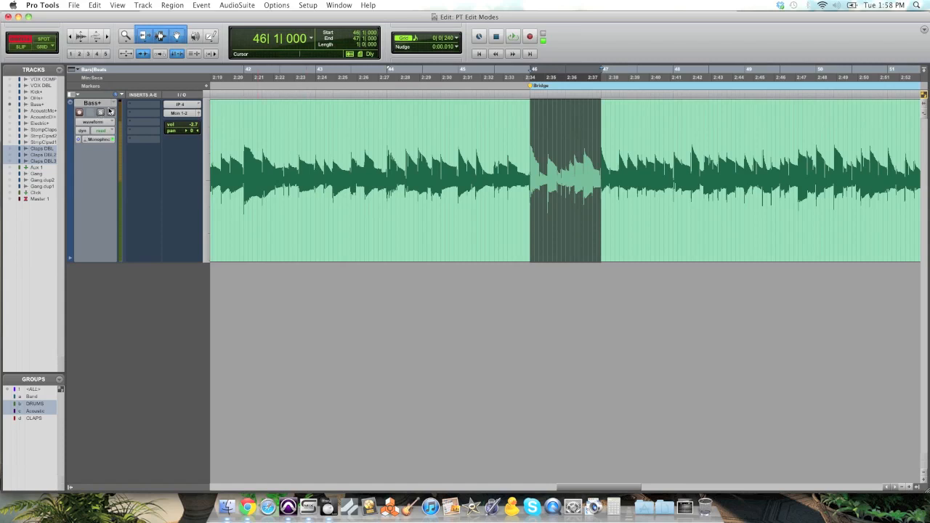
key("super+bracketleft")
left_click(557, 120)
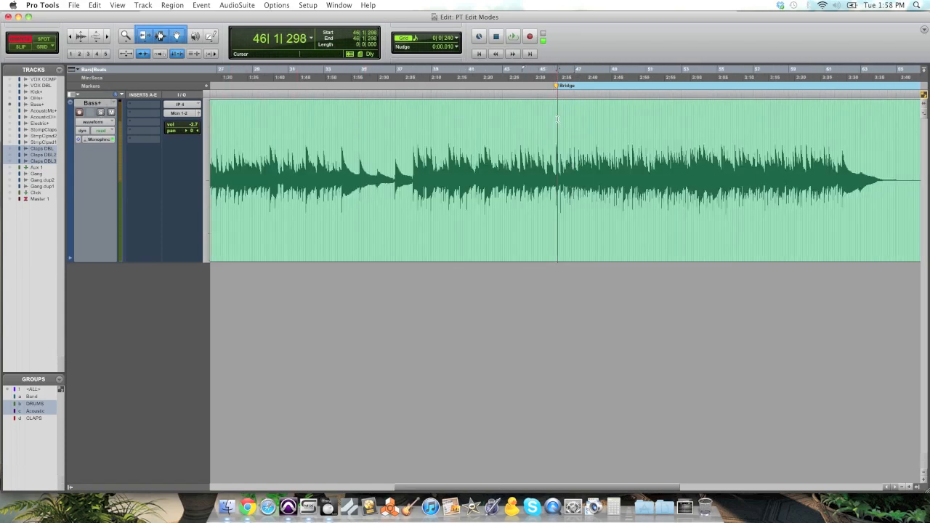
key("super+bracketright")
key("super+bracketright")
key("super+bracketright")
left_click(554, 114)
key("super+bracketleft")
key("super+bracketleft")
left_click(549, 112)
Play the bass track through the Bridge marker, stop playback, and place the cursor at 45|4|894
key("space")
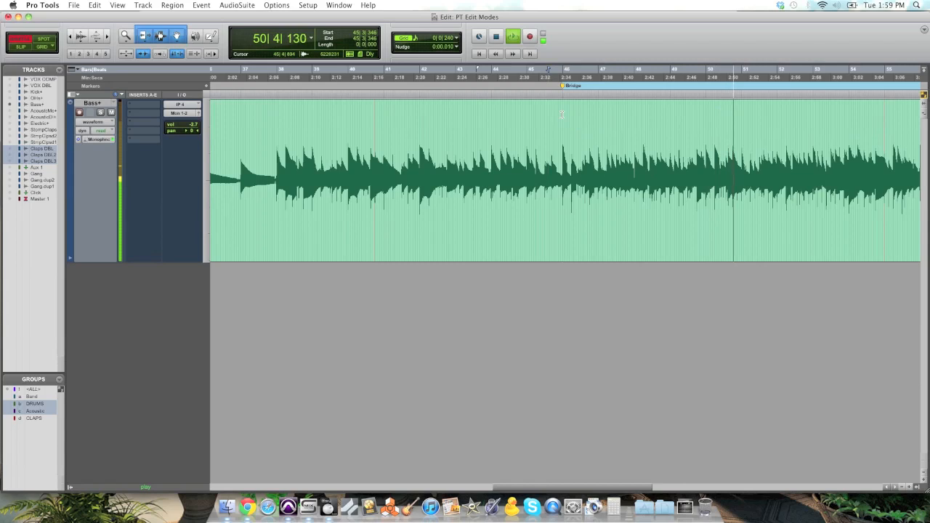
key("space")
left_click(561, 114)
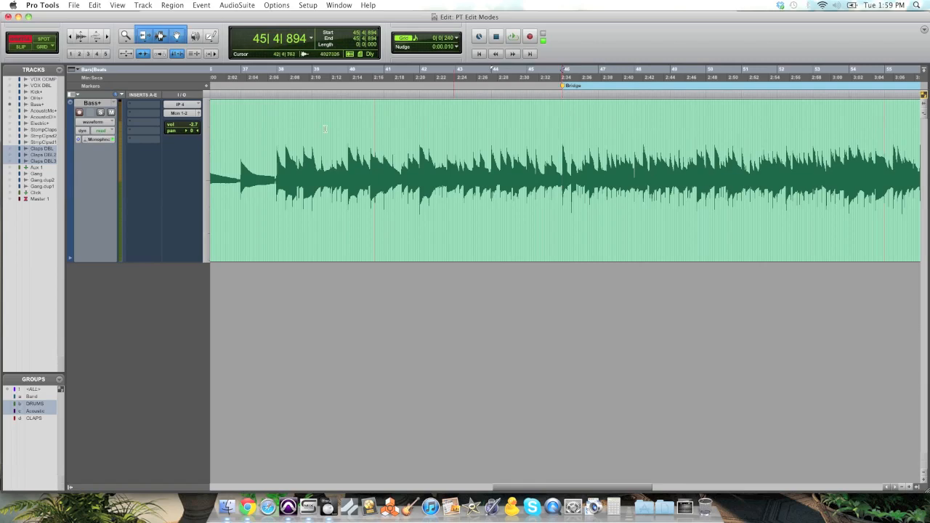
Show all session tracks and, after a trial selection from the Bridge on the VOX COMP track, enable the ALL edit group
left_click(10, 127, "alt")
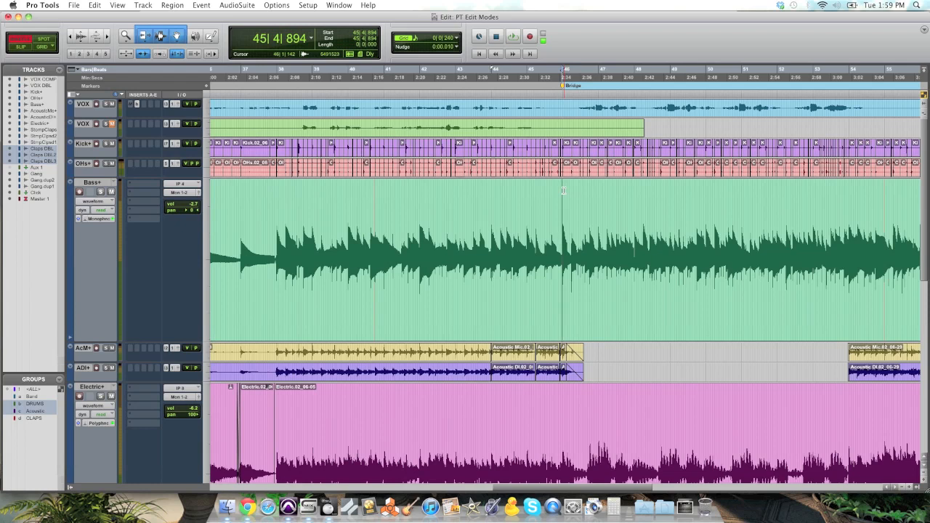
left_click_drag(560, 106, 647, 104)
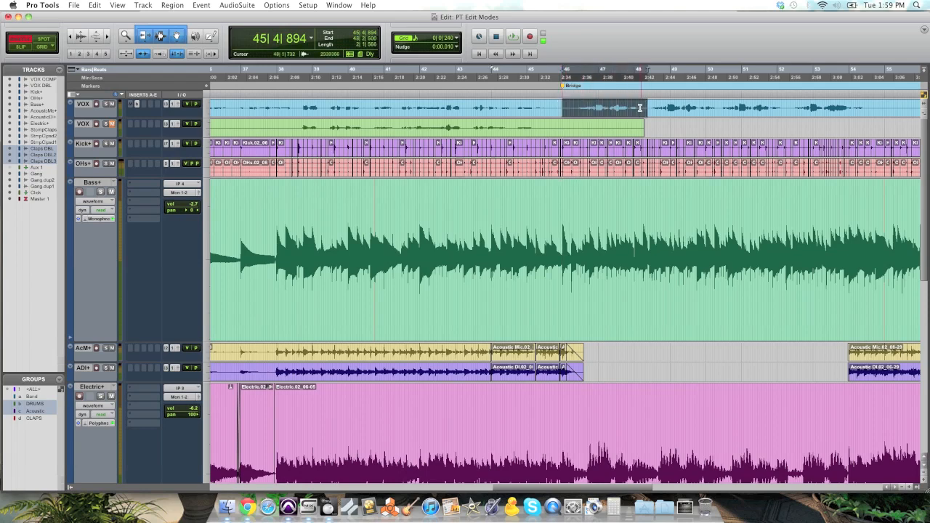
key("r")
key("r")
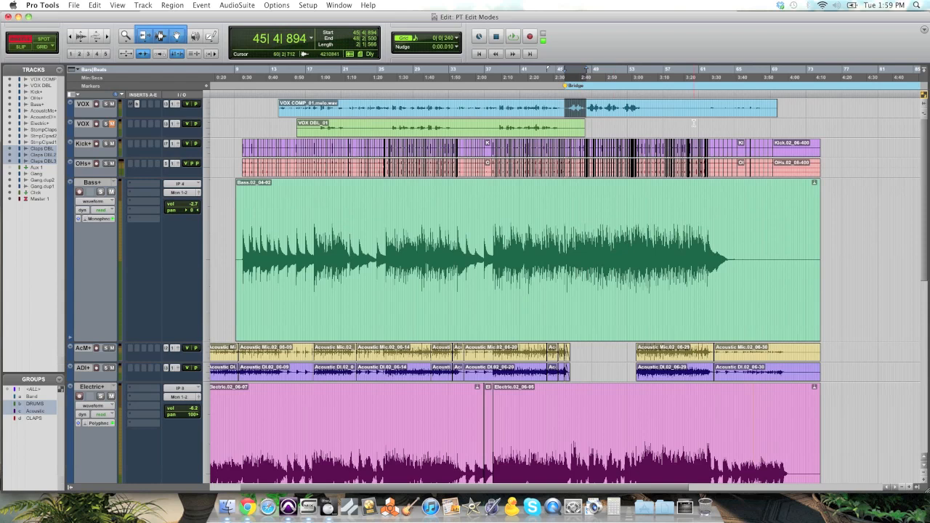
left_click(564, 107)
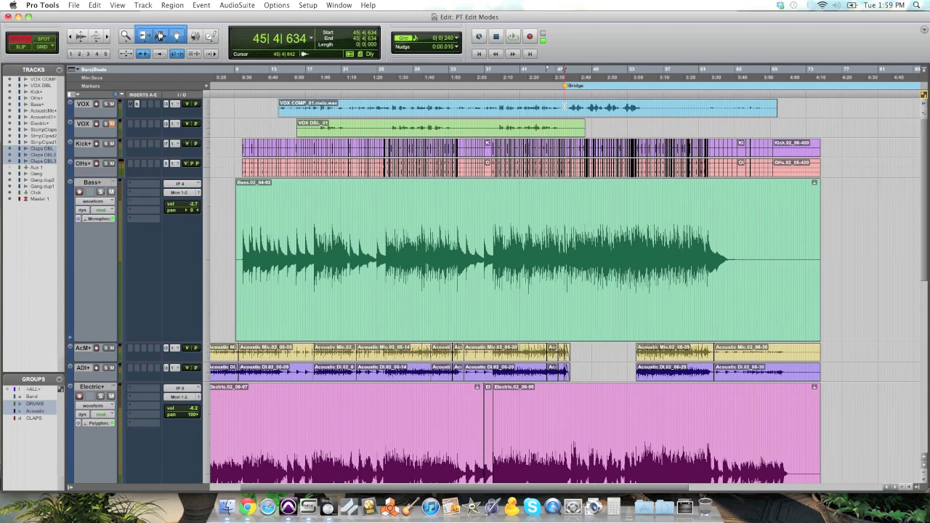
left_click(34, 390)
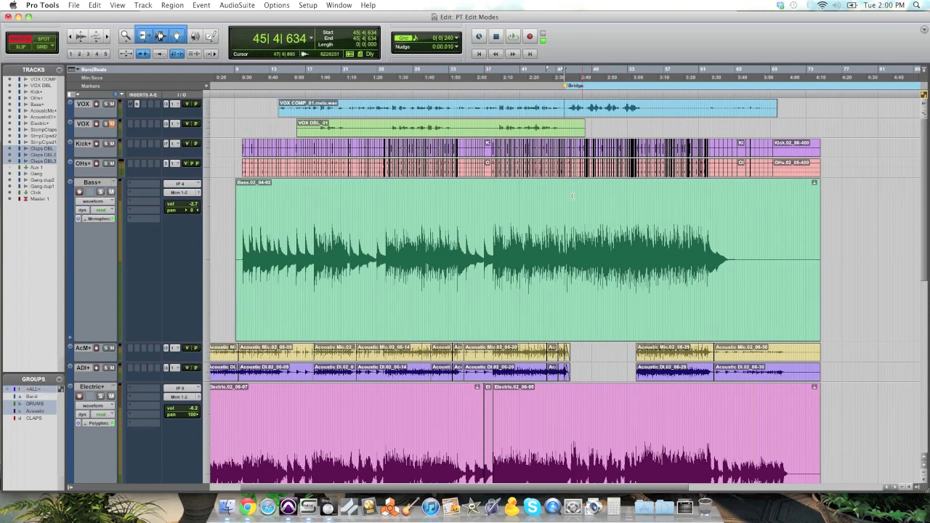
Cut the audio on all tracks from 45|4|218 to the end and paste it at 47|1|827
left_click_drag(562, 195, 824, 196)
key("Delete")
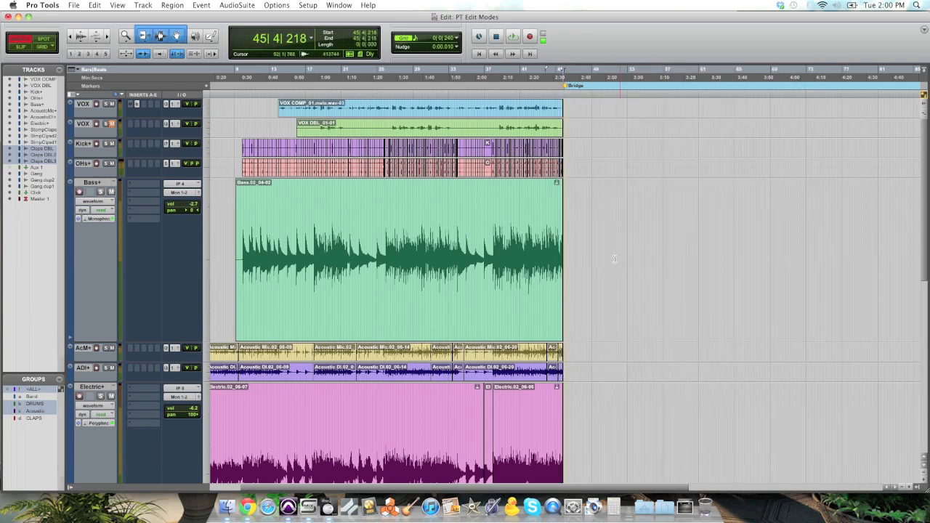
left_click(576, 228)
key("super+v")
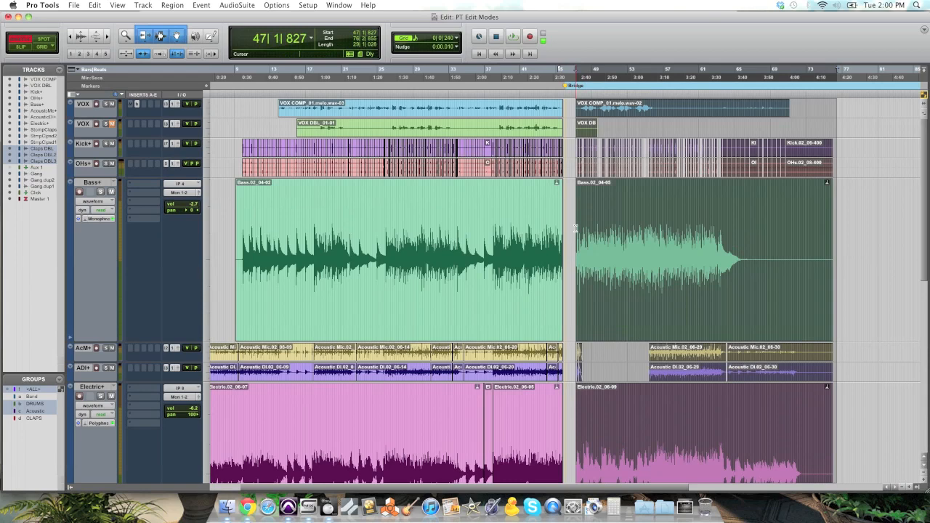
key("super+bracketright")
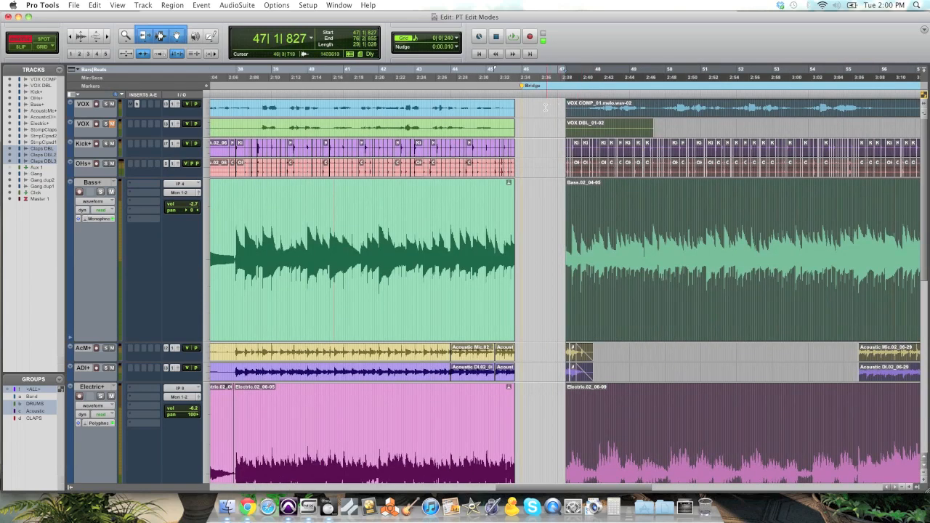
left_click(610, 232)
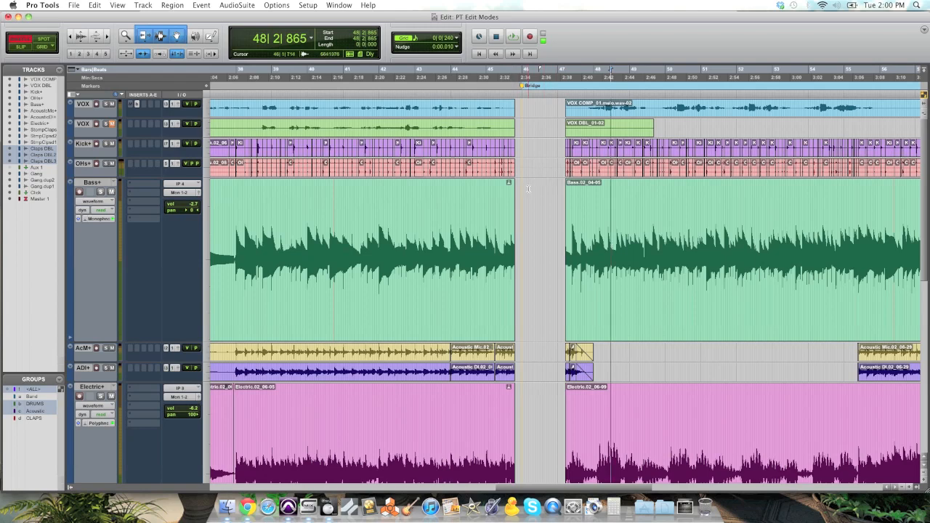
Undo the paste and the cut on all tracks, and place the cursor at 46|3|043
key("super+z")
key("super+z")
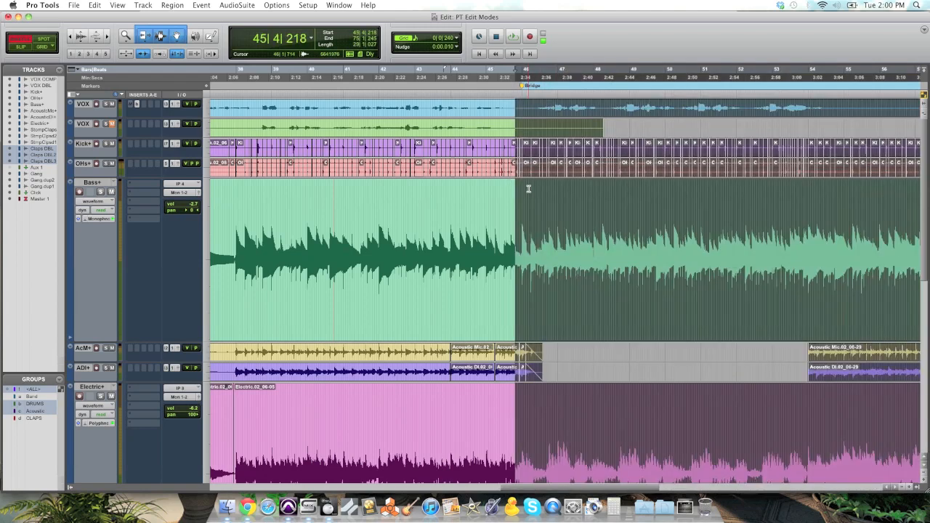
left_click(539, 107)
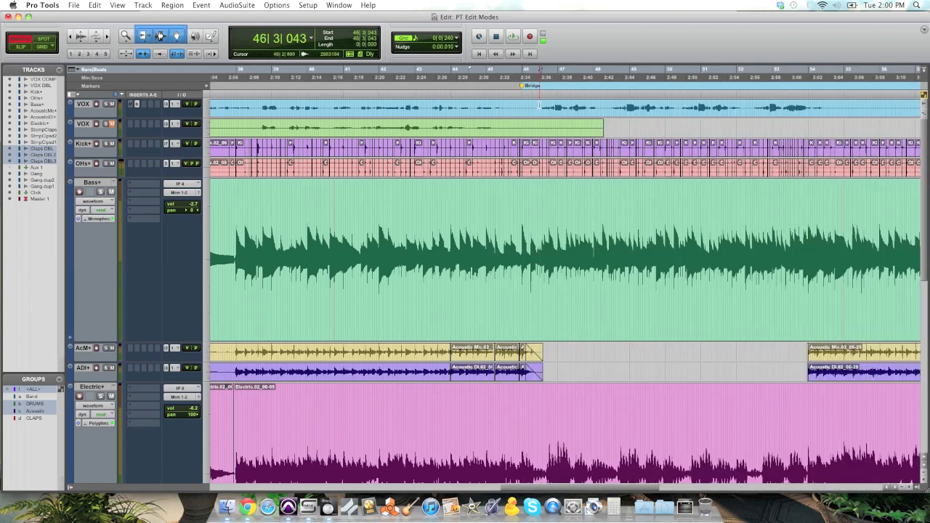
In Grid mode, select two bars across all tracks from 46|1|000 to 48|1|000 and play part of the selection
key("super+bracketright")
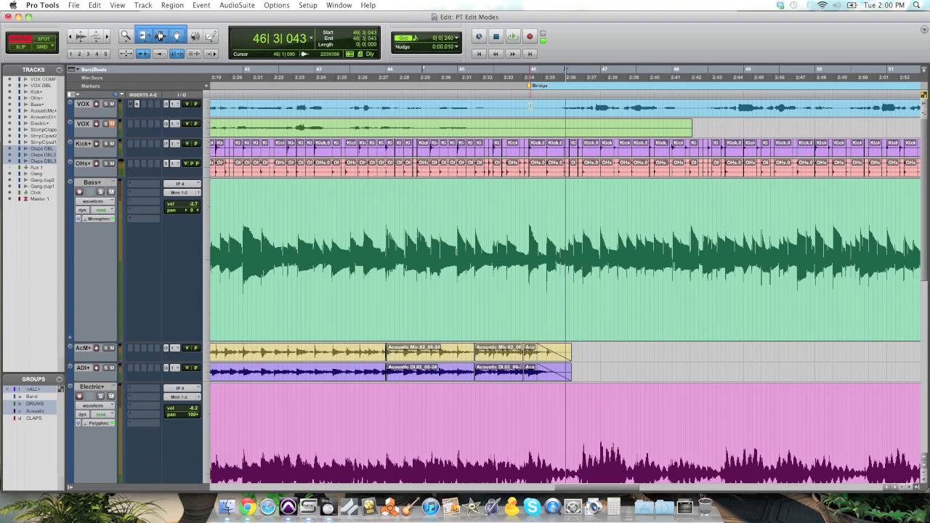
left_click(529, 106)
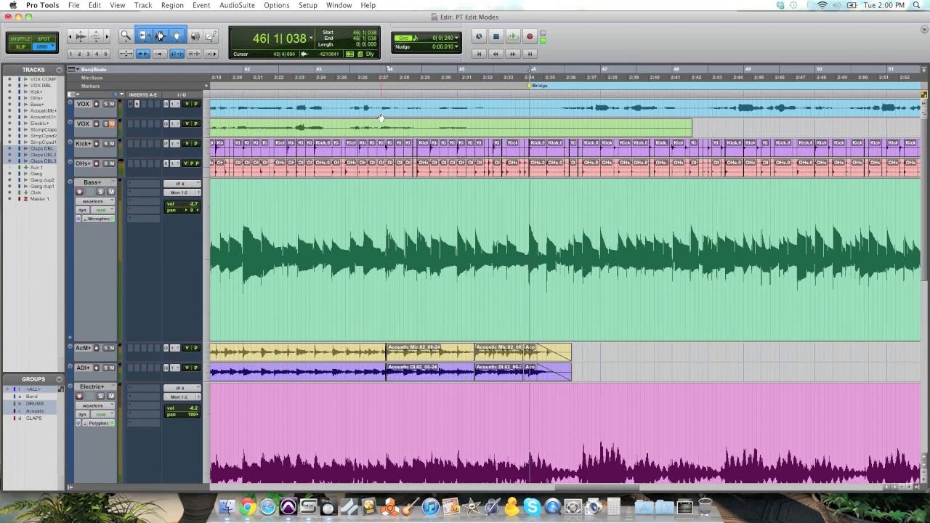
left_click_drag(528, 106, 673, 106)
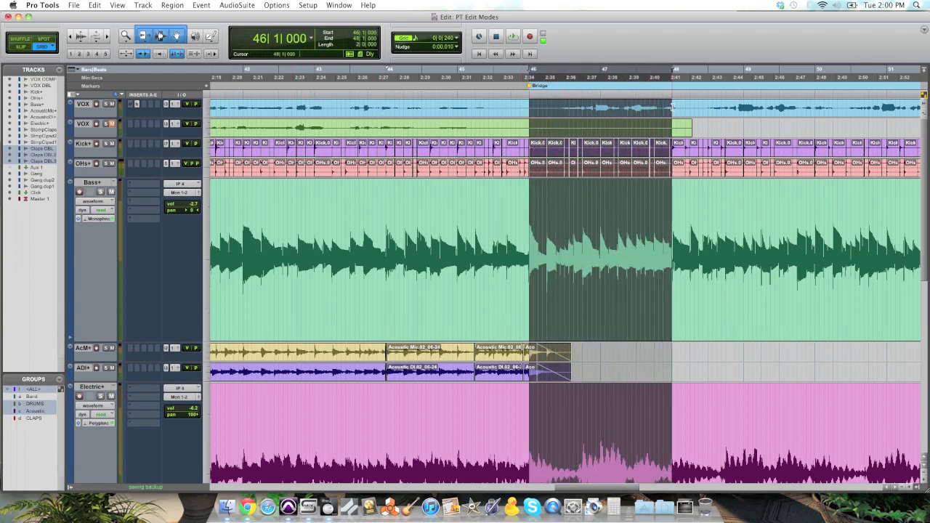
key("space")
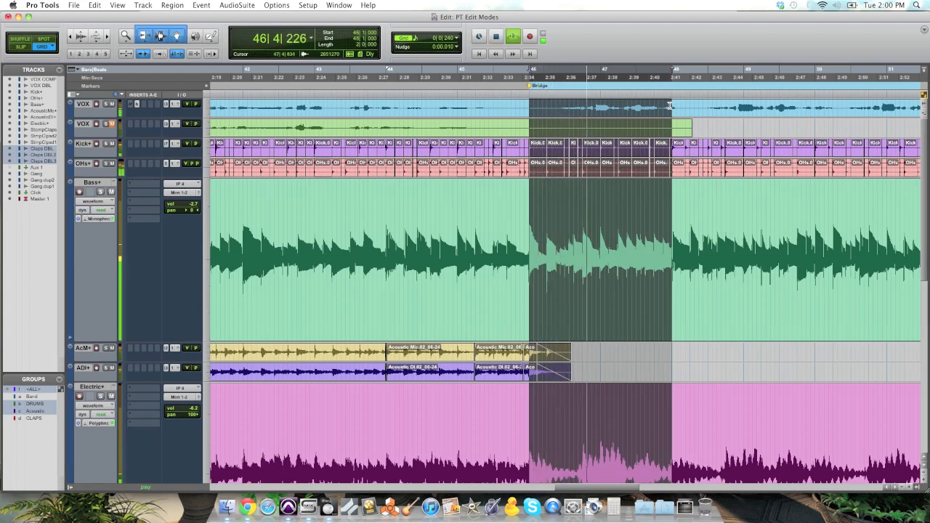
key("space")
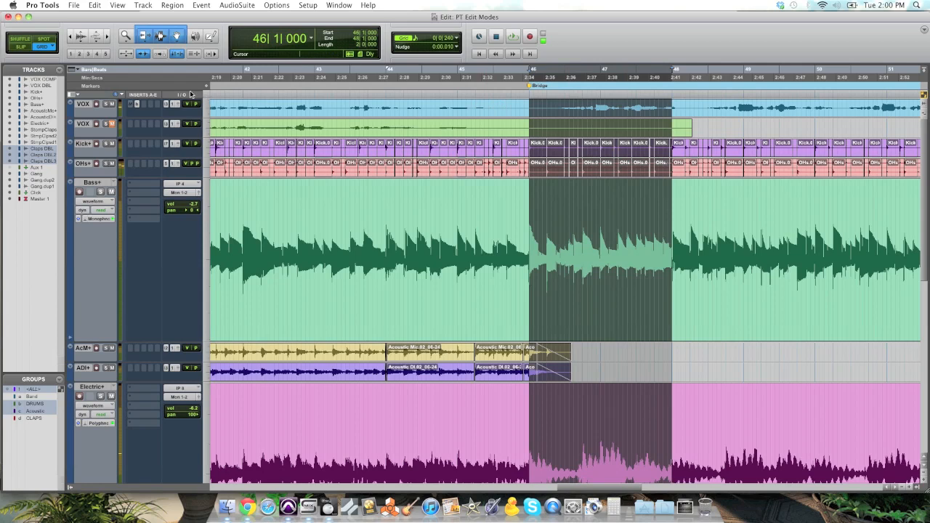
Switch to Shuffle mode and duplicate the selected two bars on all tracks, inserting the copy at 48|1|000
left_click(25, 40)
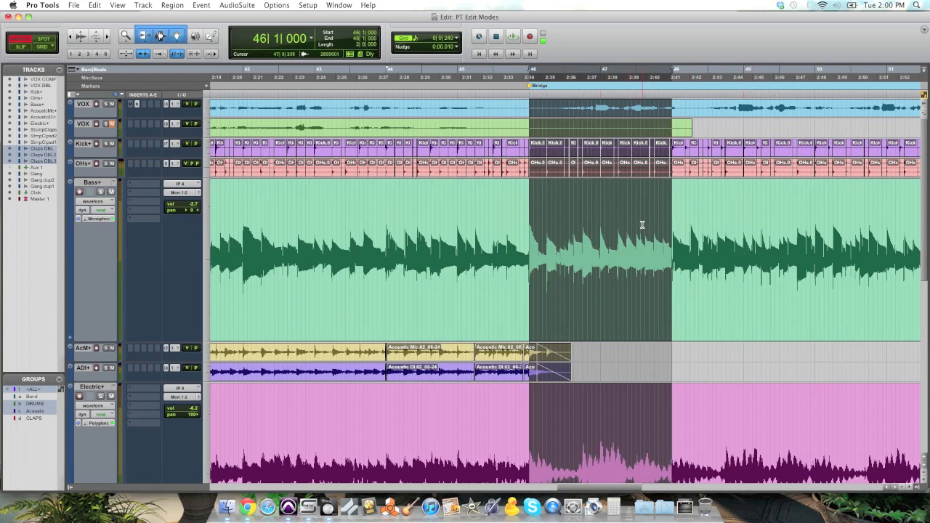
key("super+d")
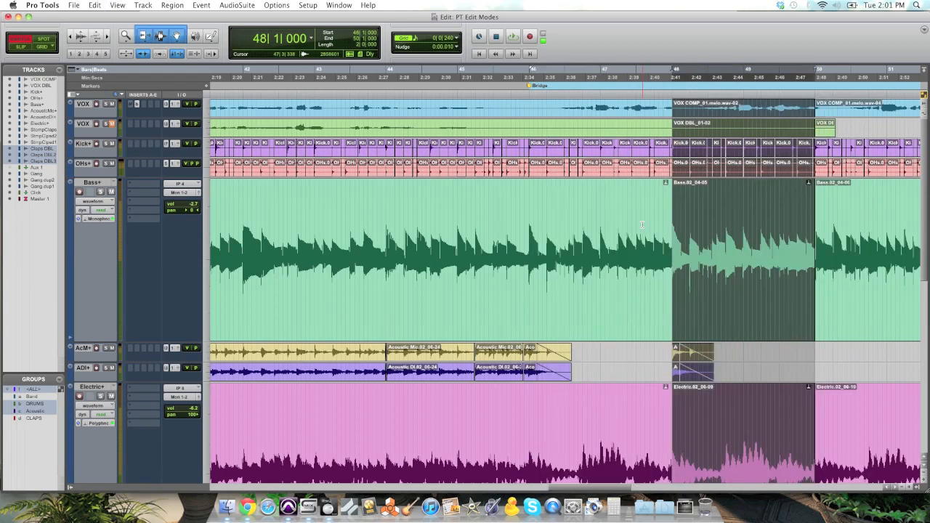
key("super+bracketleft")
key("super+bracketleft")
key("super+bracketleft")
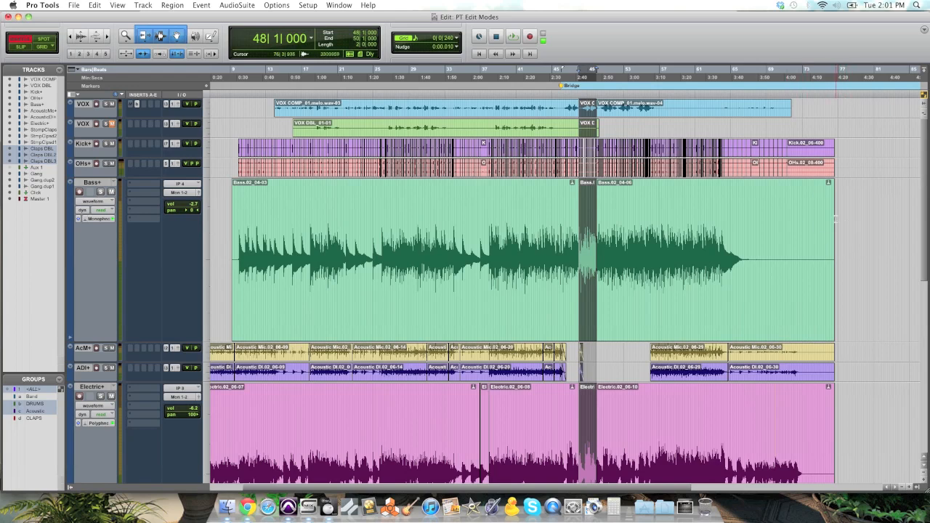
Undo and redo the two-bar duplication repeatedly to compare the arrangement with and without the inserted copy
key("Delete")
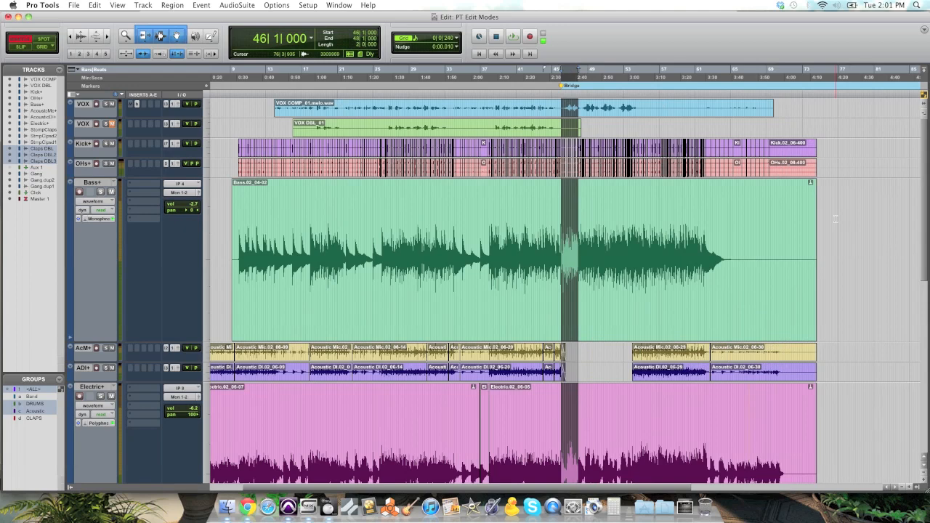
key("super+z")
key("super+shift+z")
key("super+z")
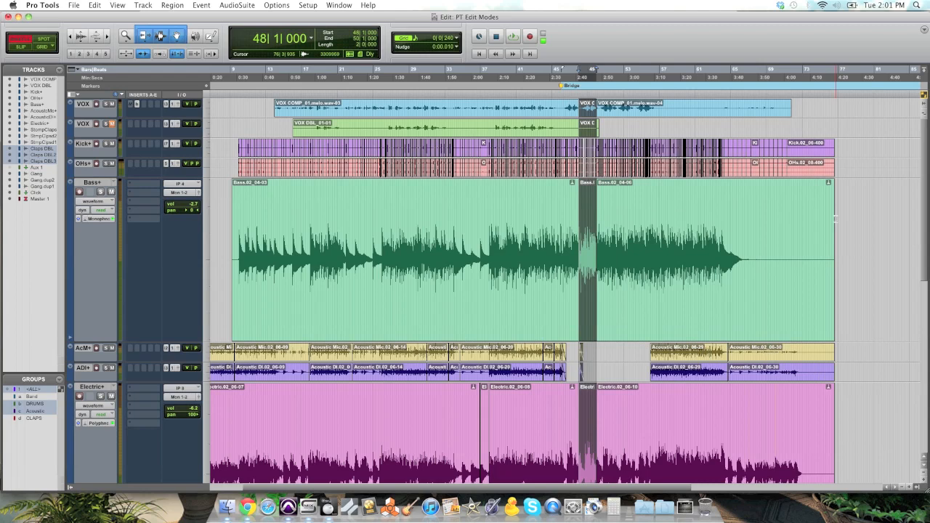
key("super+shift+z")
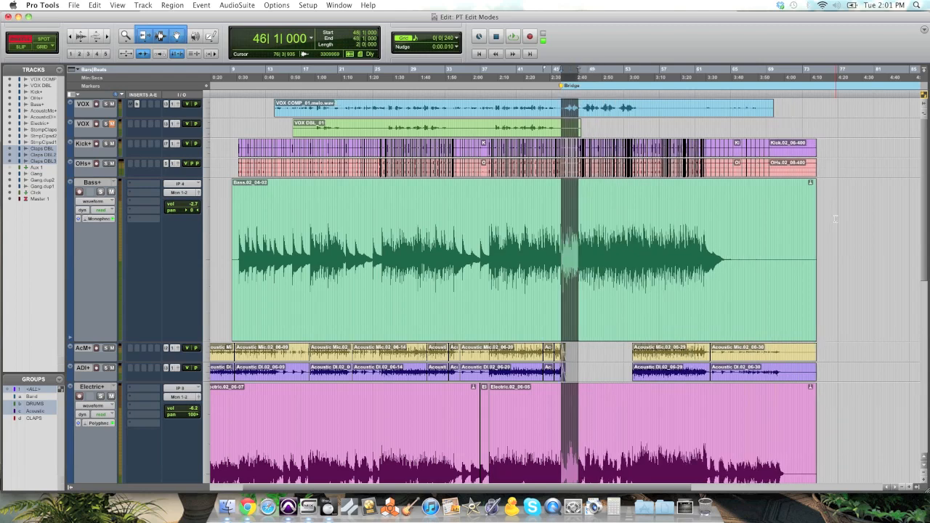
key("super+z")
Place the cursor near the Bridge marker at 46|1|038, ahead of the duplicated bars
key("super+bracketright")
key("super+bracketright")
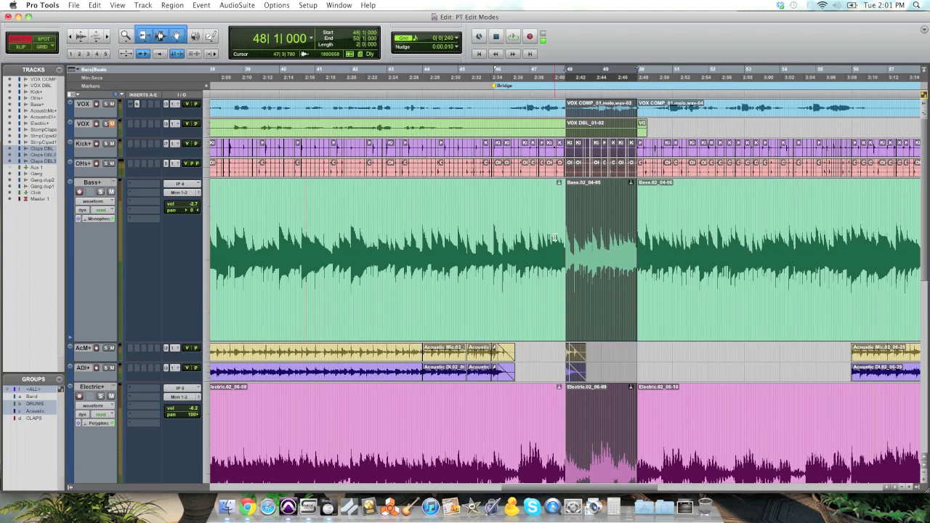
left_click(510, 219)
left_click(494, 213)
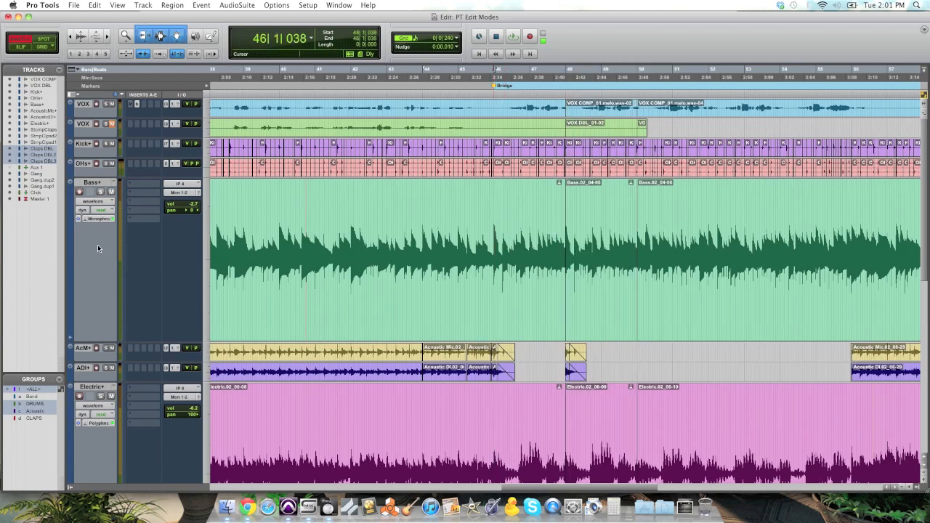
Disable the ALL edit group, separate the VOX COMP region at the Bridge marker and mute its two-bar section ending at bar 48
left_click(40, 391)
left_click(493, 104)
key("b")
left_click(517, 109)
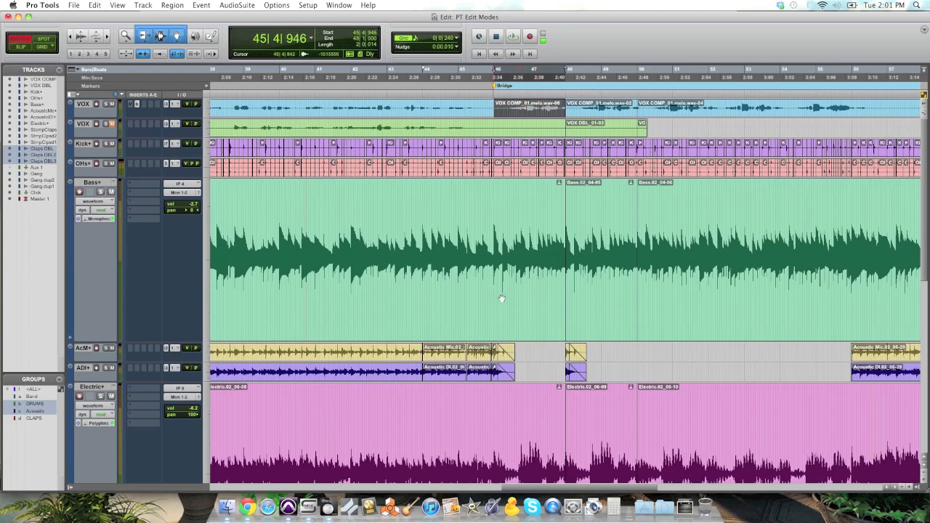
In Grid mode, select the short duplicated regions around bar 48 on both acoustic tracks, starting at 47|4|000, and delete them
key("F4")
left_click_drag(558, 353, 597, 349)
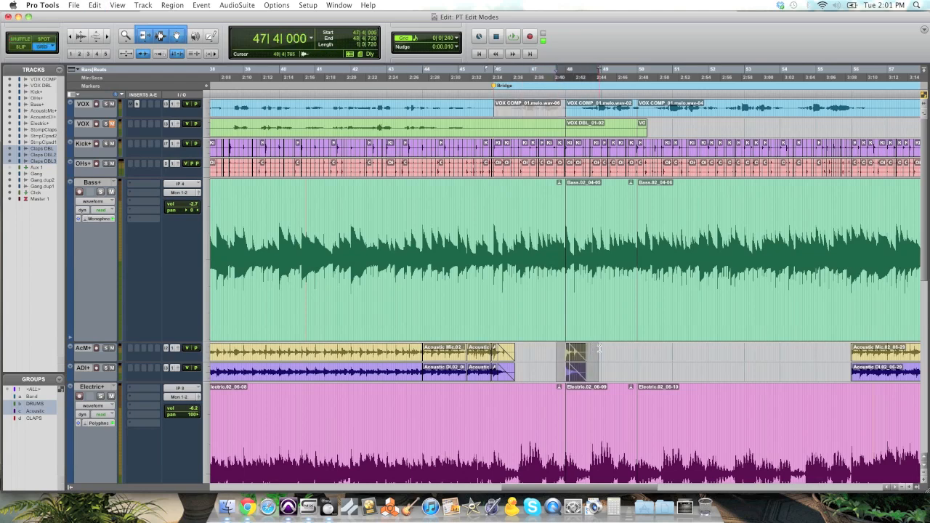
key("Delete")
Select and mute the first Bridge regions on all three Gang tracks, from 45|4|480 to 48|1|000
left_click_drag(923, 232, 920, 311)
left_click(536, 345)
left_click(539, 362, "shift")
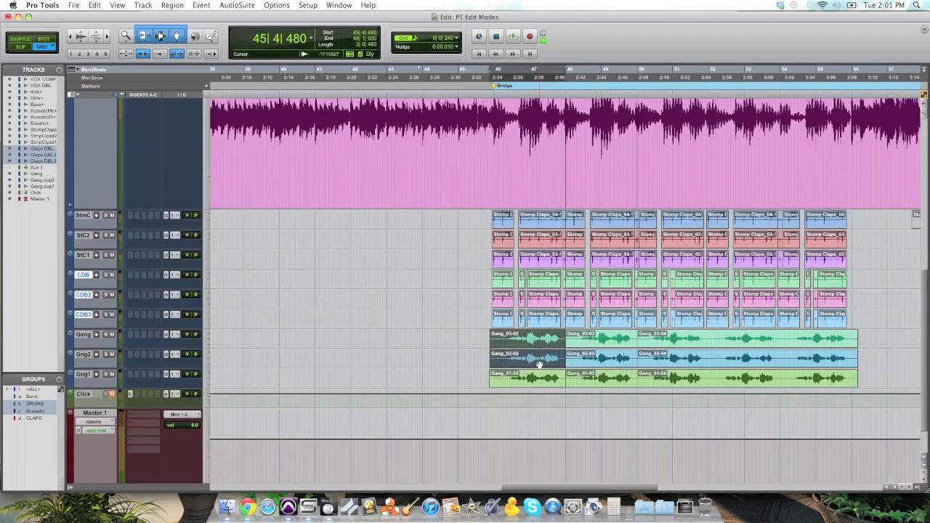
left_click(542, 380, "shift")
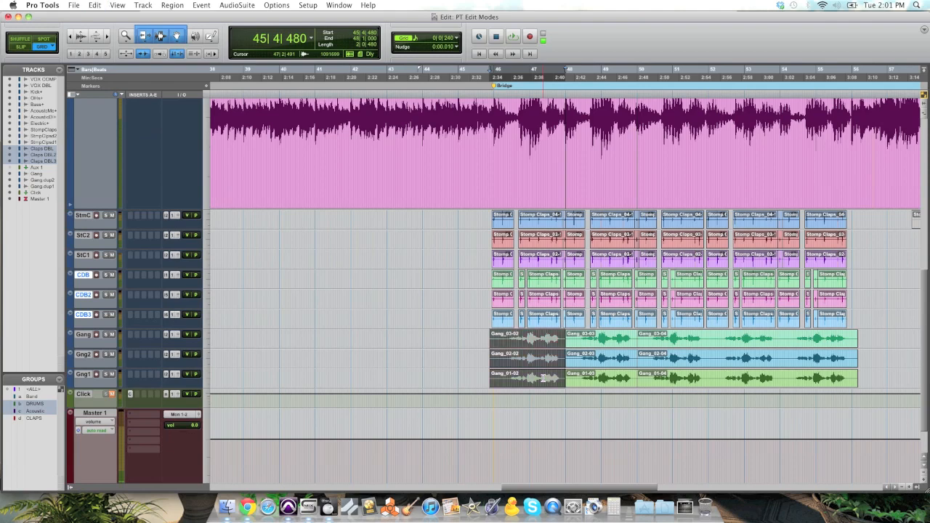
scroll(571, 254, "up", 10)
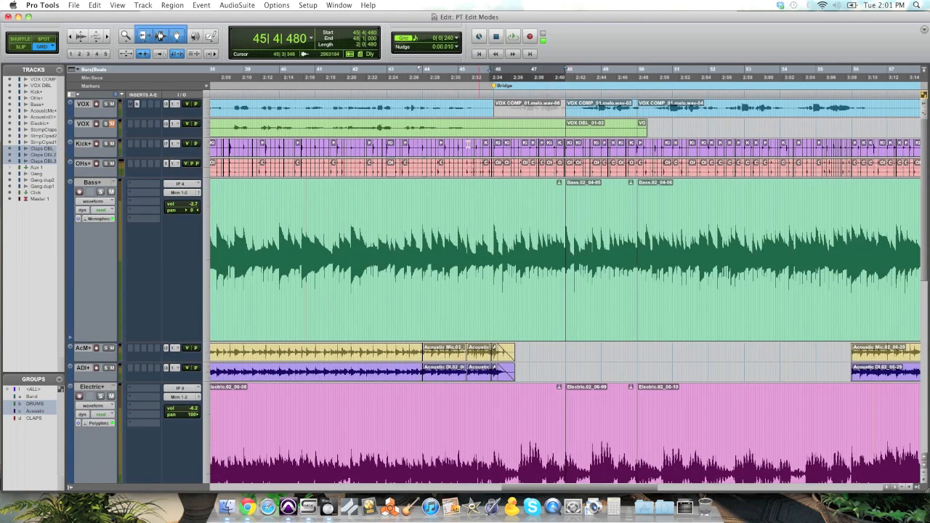
Play the arrangement from 45|2|720 through the extended Bridge to past bar 50
left_click(475, 125)
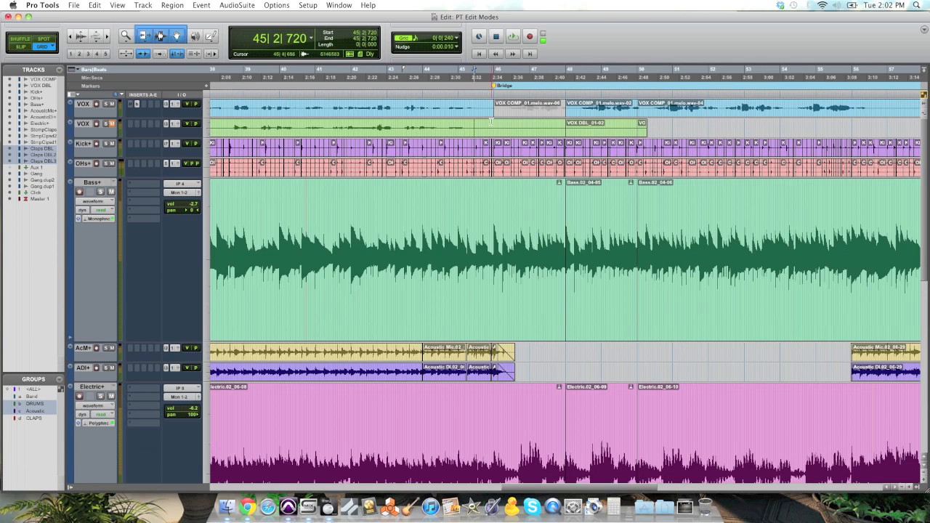
key("space")
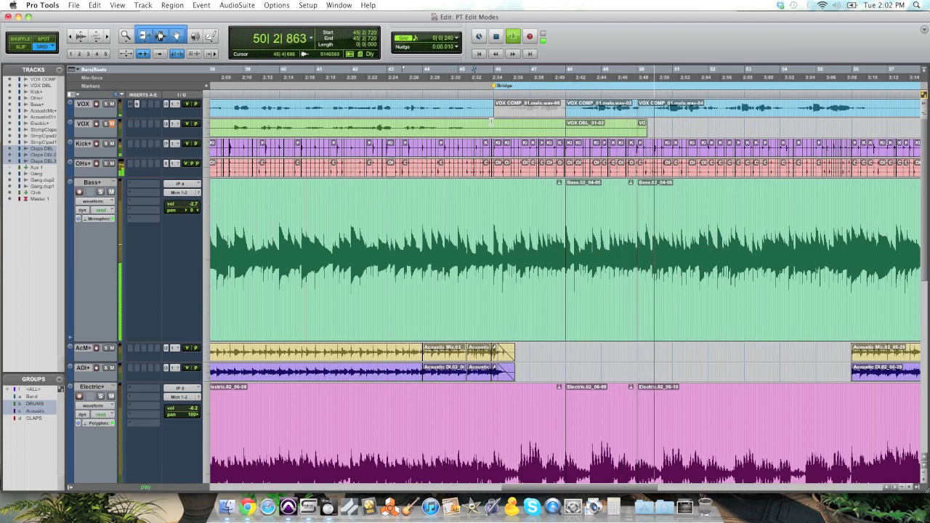
key("space")
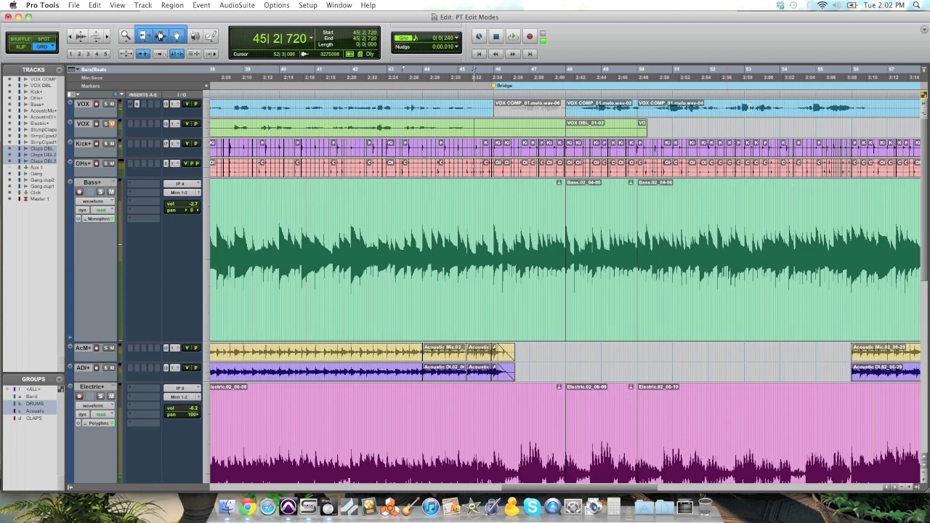
In Shuffle mode, move the two-bar Bass region at 48|1|000 to the end of the Bass track, and undo the move
left_click(583, 206)
key("super+bracketleft")
key("super+bracketleft")
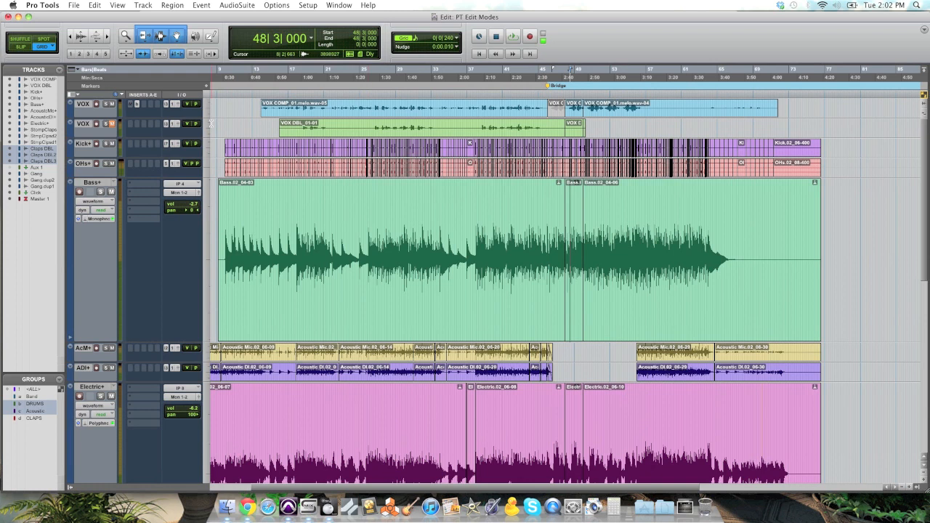
left_click(27, 41)
left_click(576, 307)
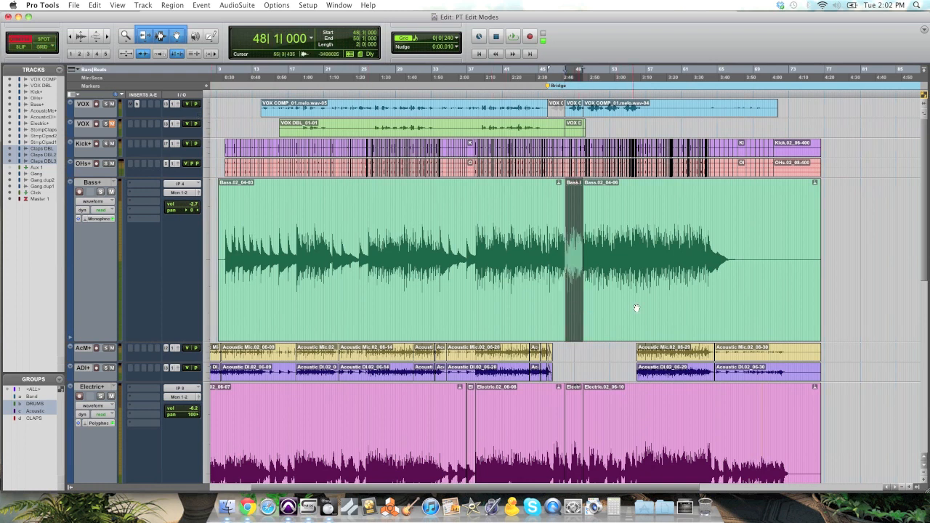
left_click_drag(673, 308, 822, 309)
left_click_drag(822, 309, 821, 310)
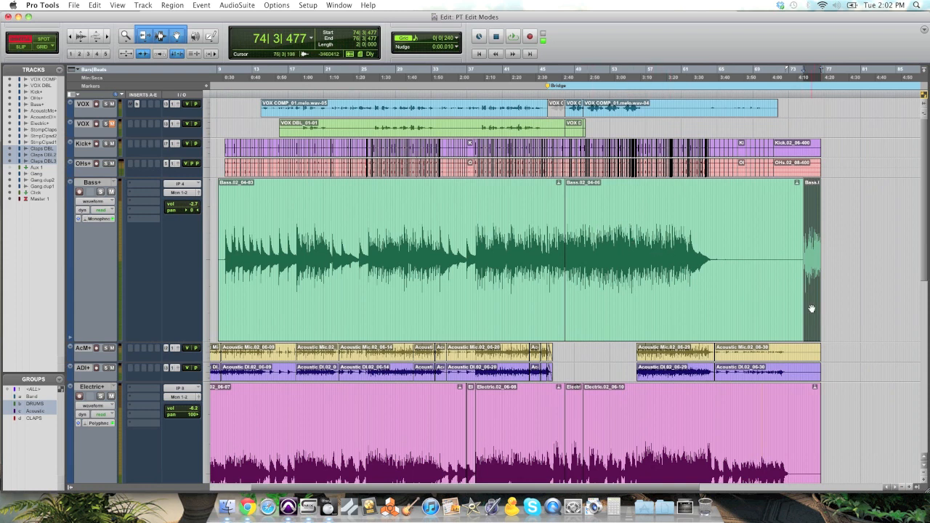
key("super+z")
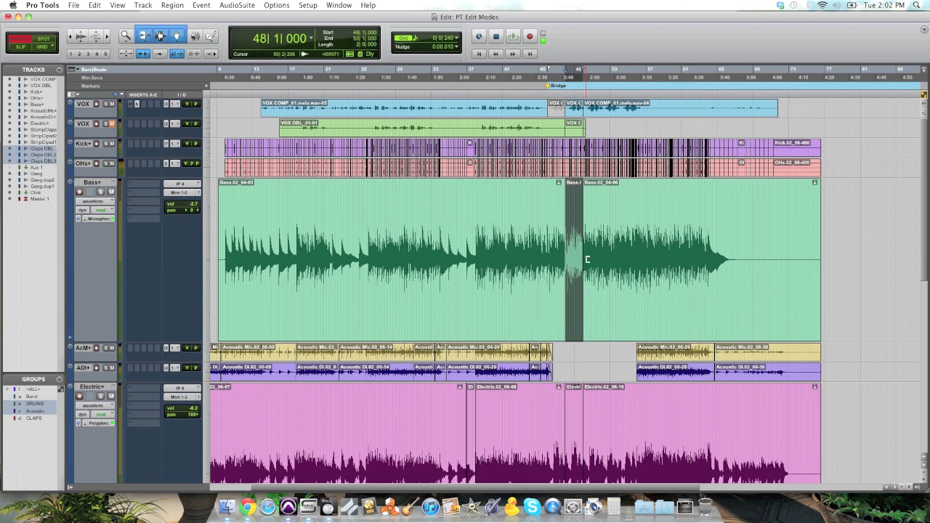
left_click(592, 240)
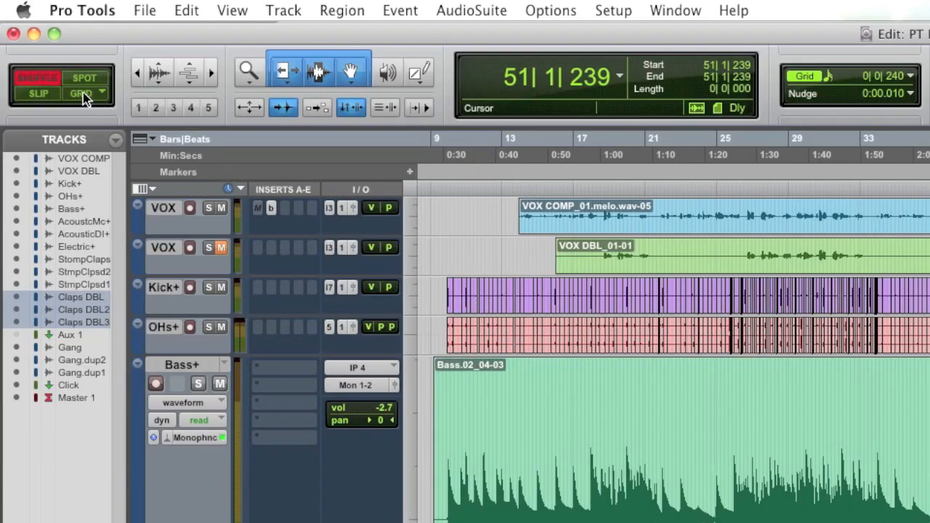
Switch to Spot mode and spot the two-bar Bass region at 48|1|000 to a start of 61|1|000
left_click(45, 38)
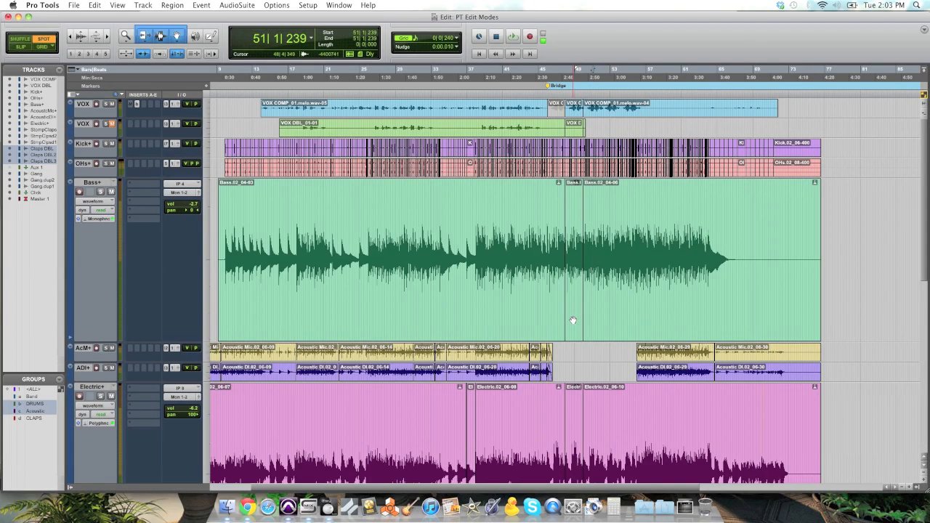
left_click(572, 320)
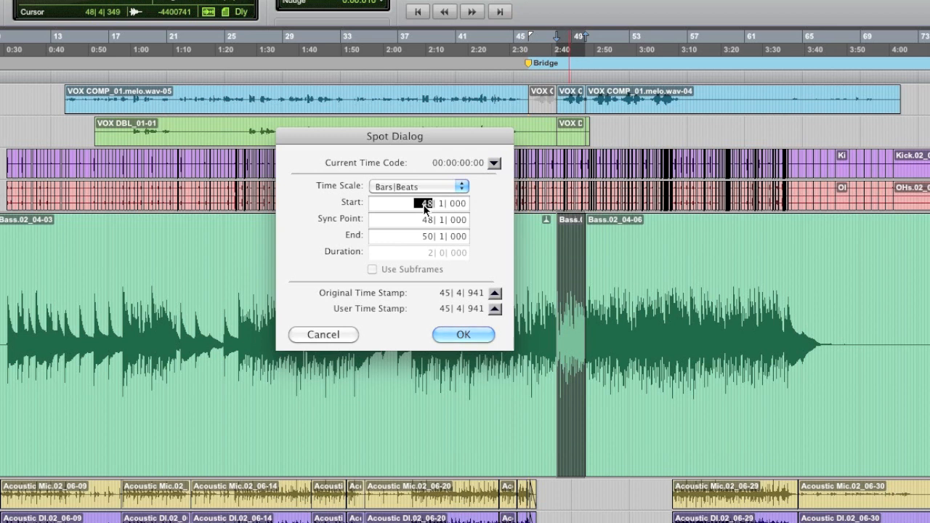
type("61")
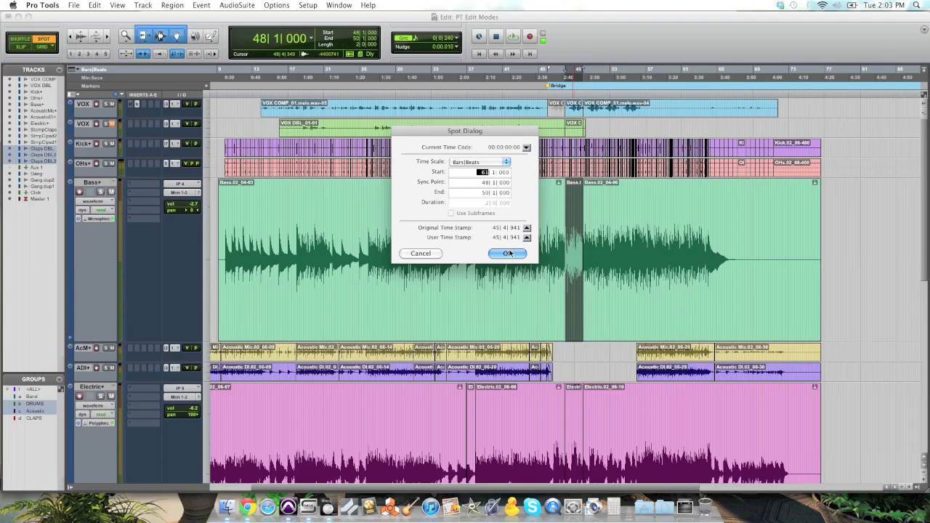
left_click(465, 334)
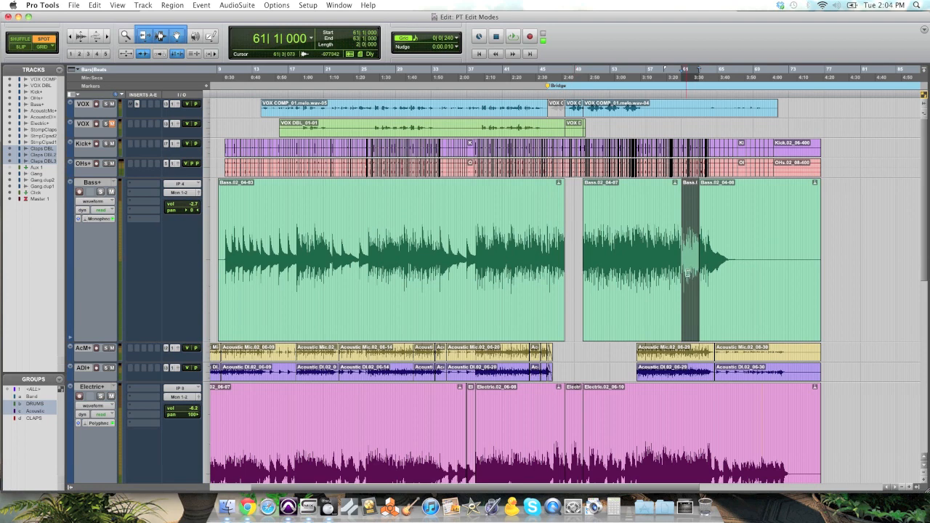
Examine the spotted Bass region at 61|1|000 up close, and undo its move
key("t")
key("t")
key("t")
key("t")
key("r")
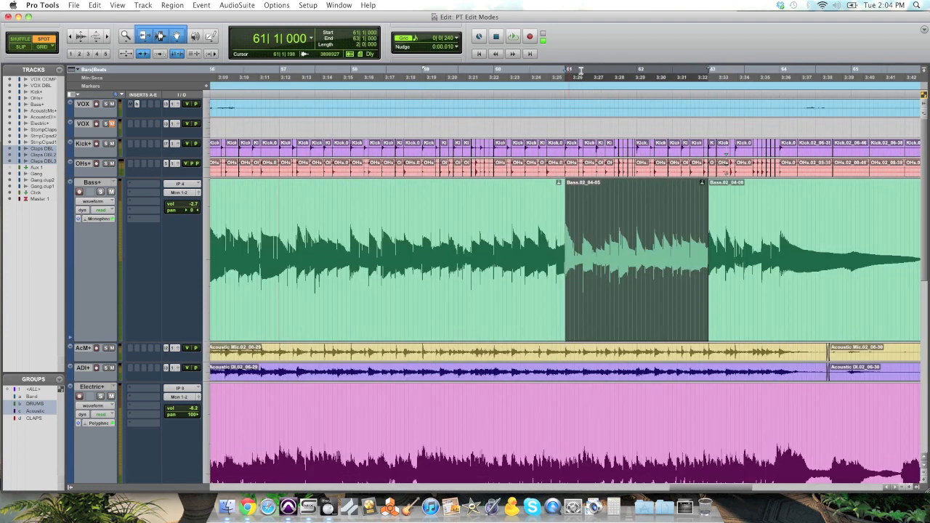
key("r")
key("r")
key("r")
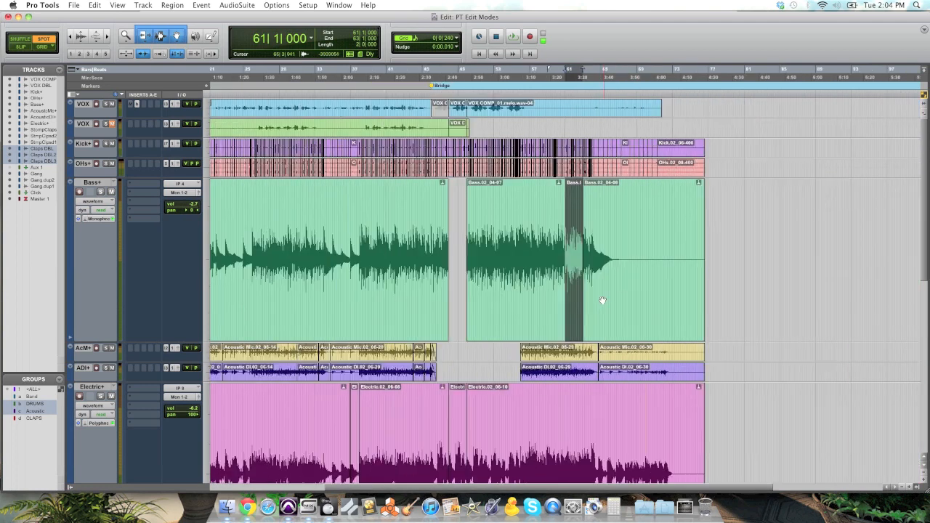
key("super+z")
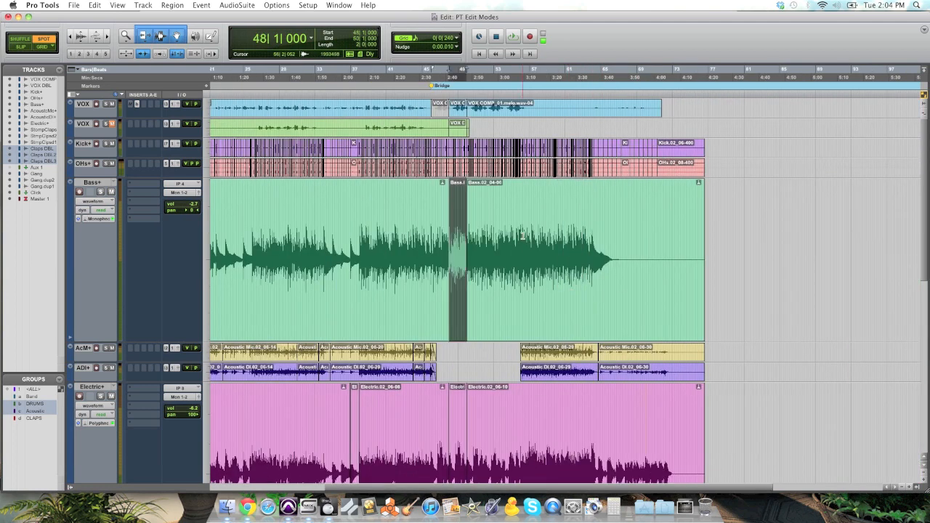
Show the regions list, switch to Grid mode and rename the two-bar Bass region at 48|1|000 as "Bridge Bass"
left_click(914, 487)
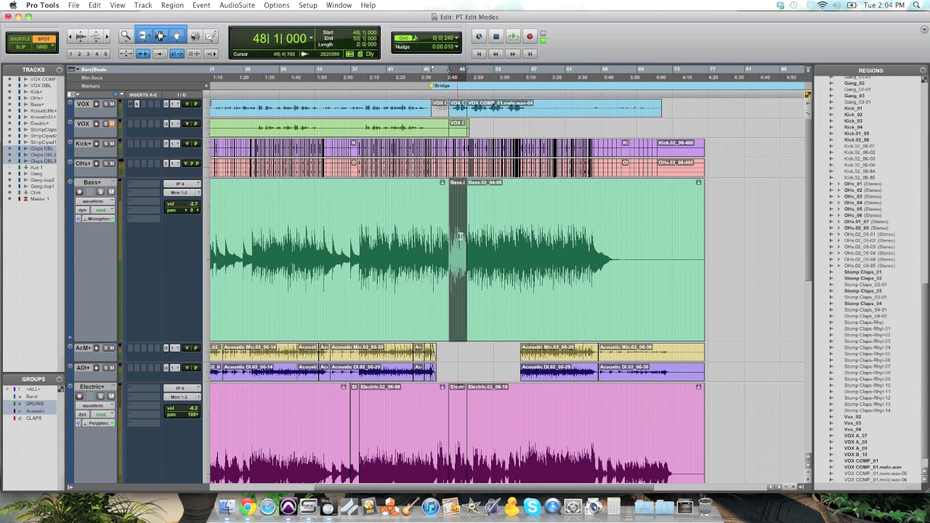
key("F1")
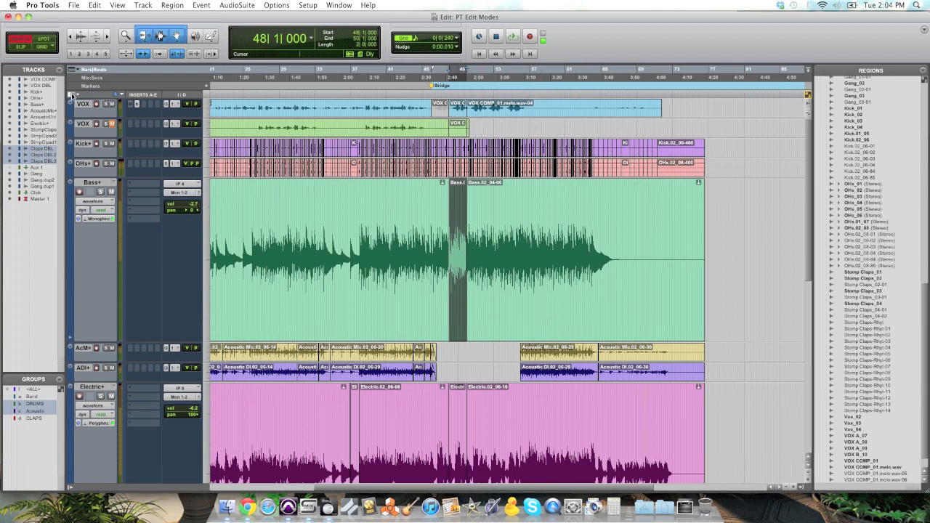
left_click(42, 47)
double_click(460, 331)
type("Bridge Bass")
key("Return")
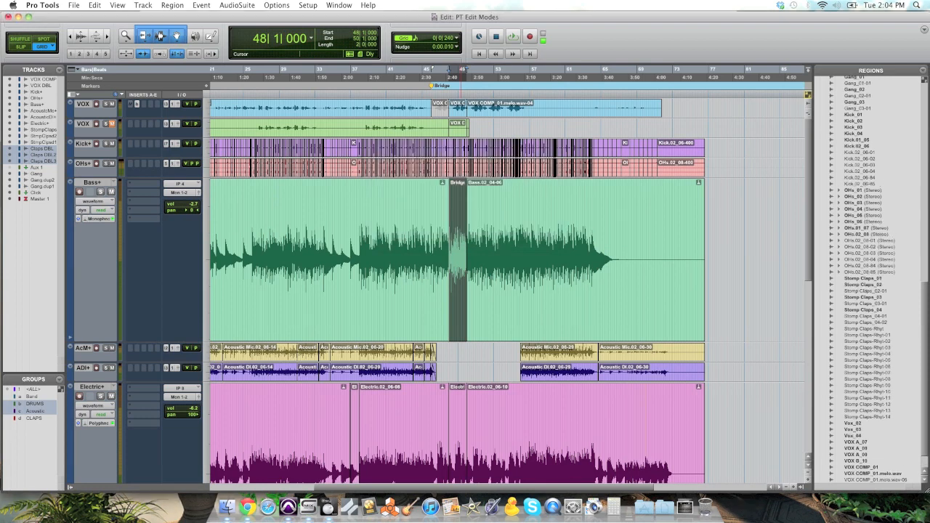
Delete the Bridge Bass region and the regions before and after it from the Bass track
key("Delete")
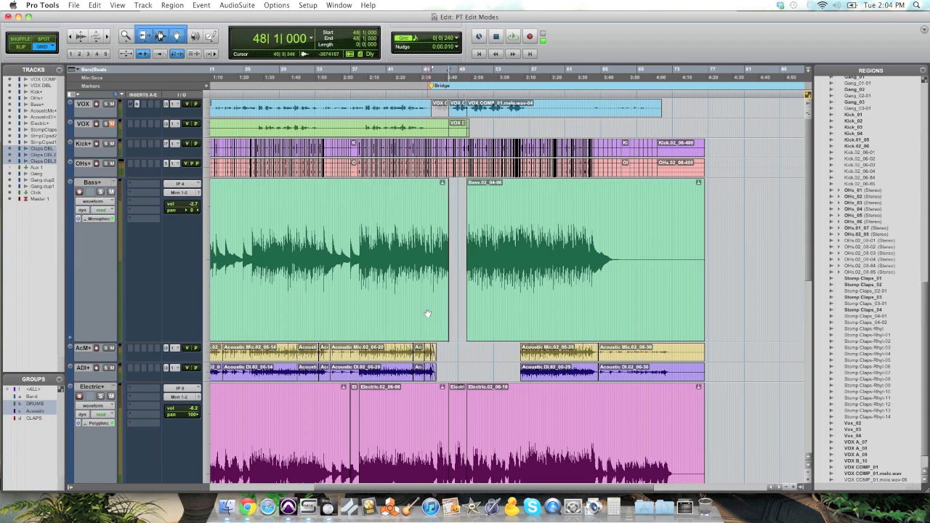
left_click(428, 313)
key("Delete")
left_click(493, 320)
key("Delete")
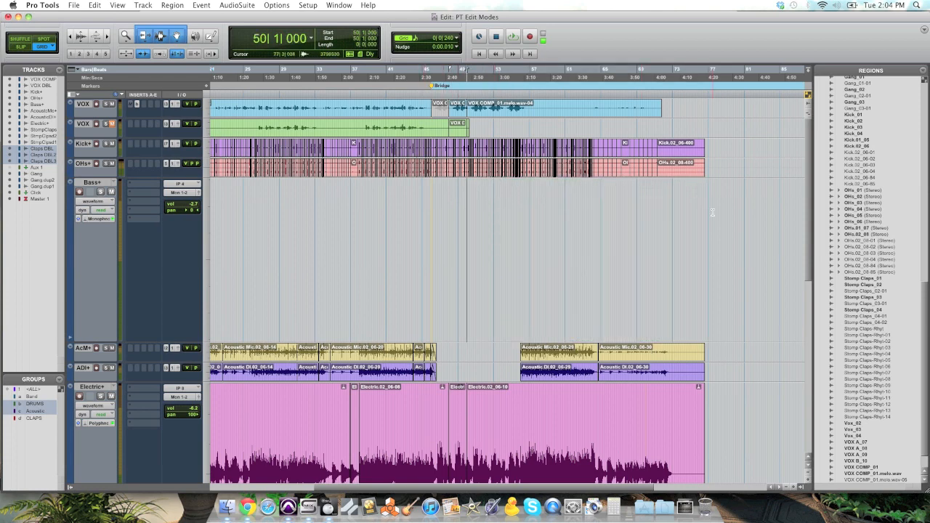
Place Bridge Bass from the regions list onto the empty Bass track at 66|1|480 in Grid mode, and undo the placement
left_click_drag(924, 284, 926, 161)
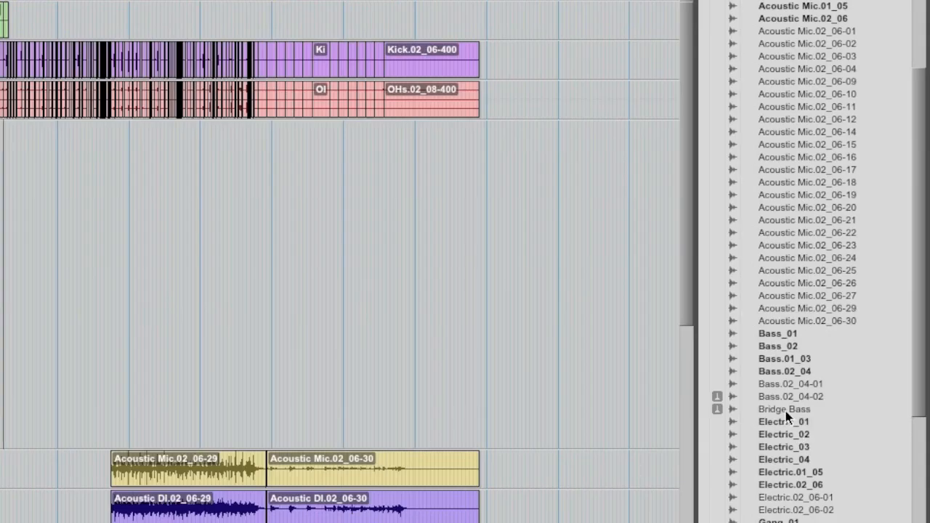
left_click_drag(785, 412, 310, 353)
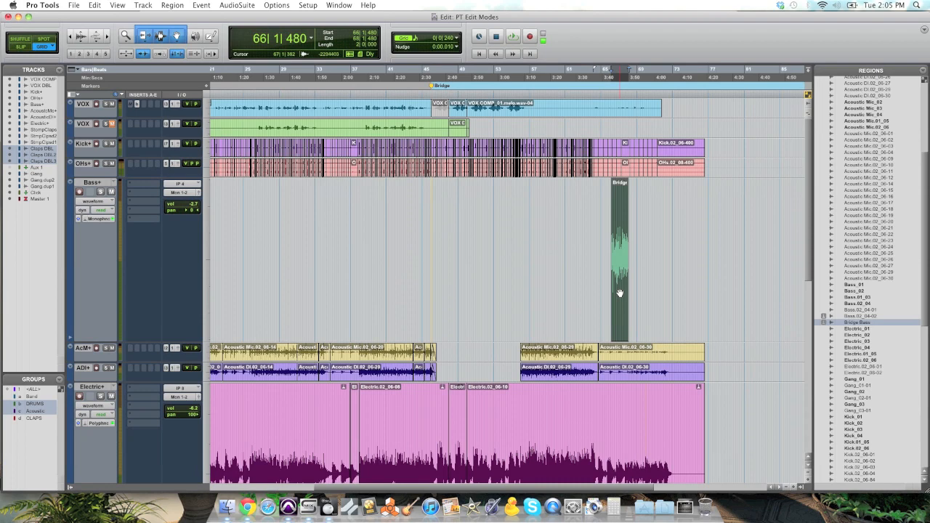
key("super+z")
key("super+z")
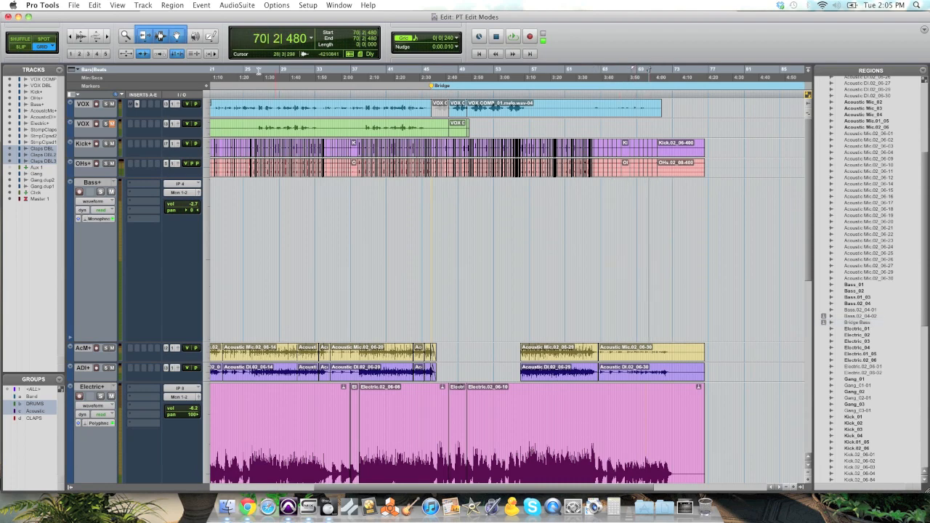
In Spot mode, place Bridge Bass from the regions list onto the Bass track at its original time stamp, 45|4|941
left_click(43, 38)
left_click_drag(857, 322, 632, 279)
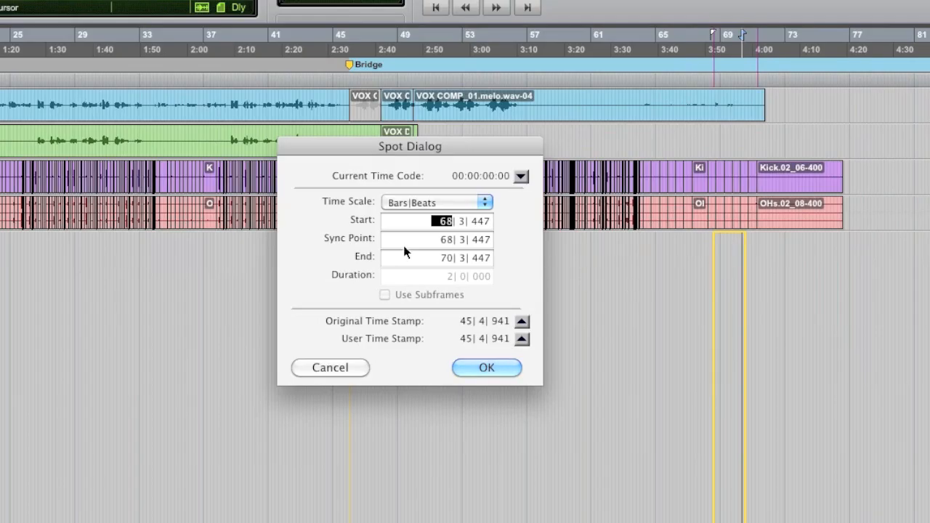
left_click(522, 323)
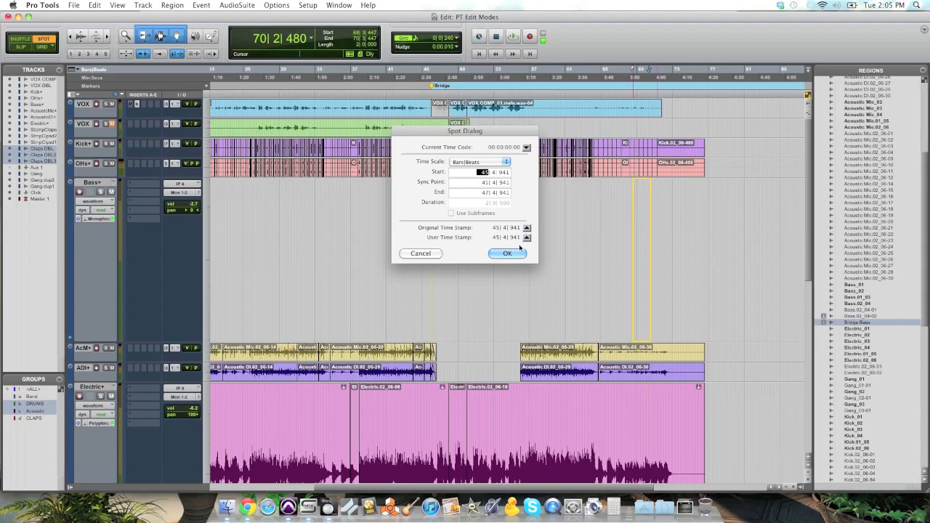
left_click(517, 253)
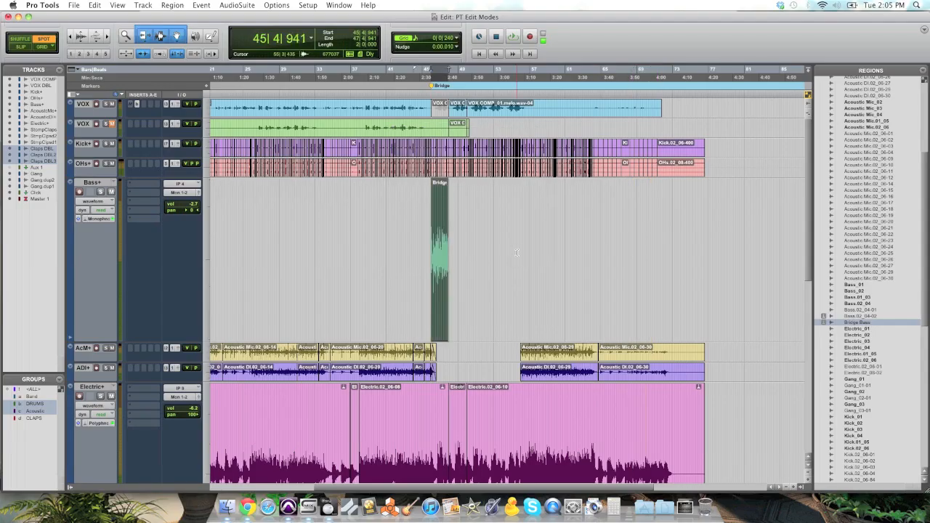
Examine the alignment of the spotted Bridge Bass region with the Bridge marker and neighbouring tracks
key("t")
key("t")
key("t")
key("t")
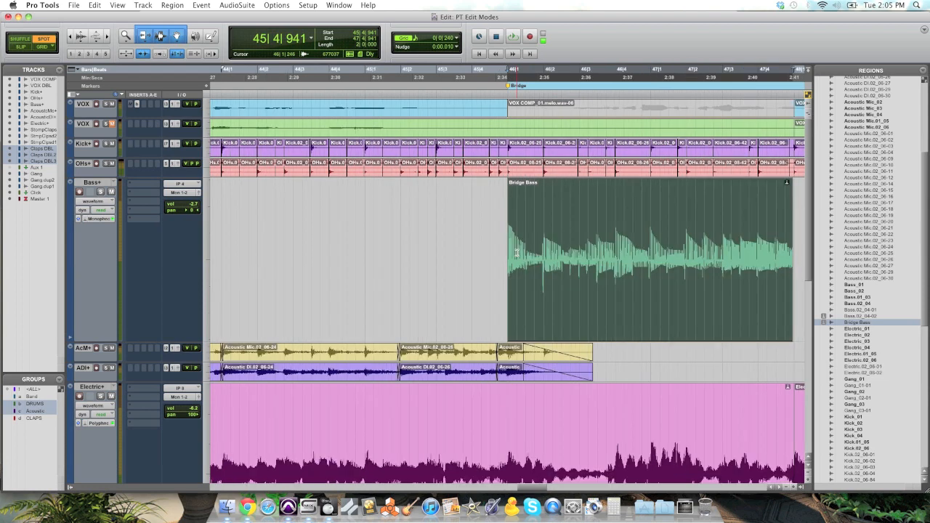
key("r")
key("r")
key("r")
key("r")
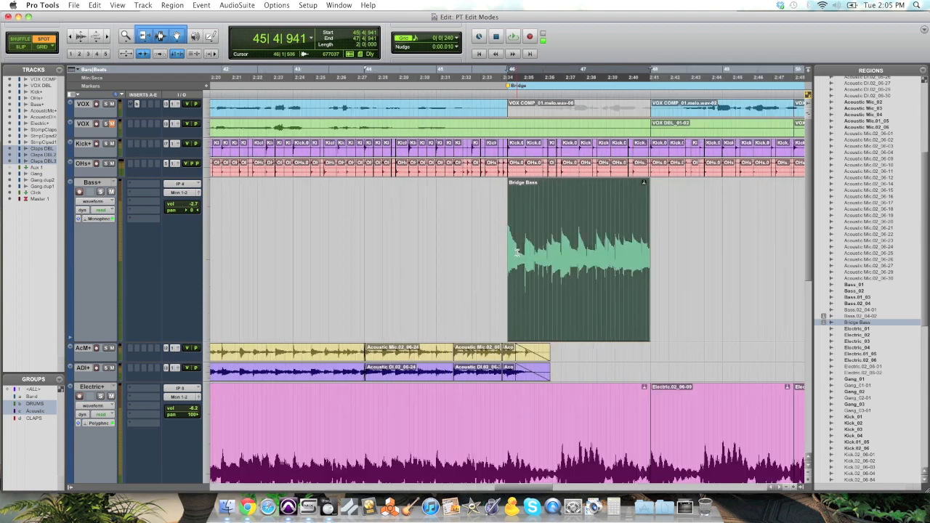